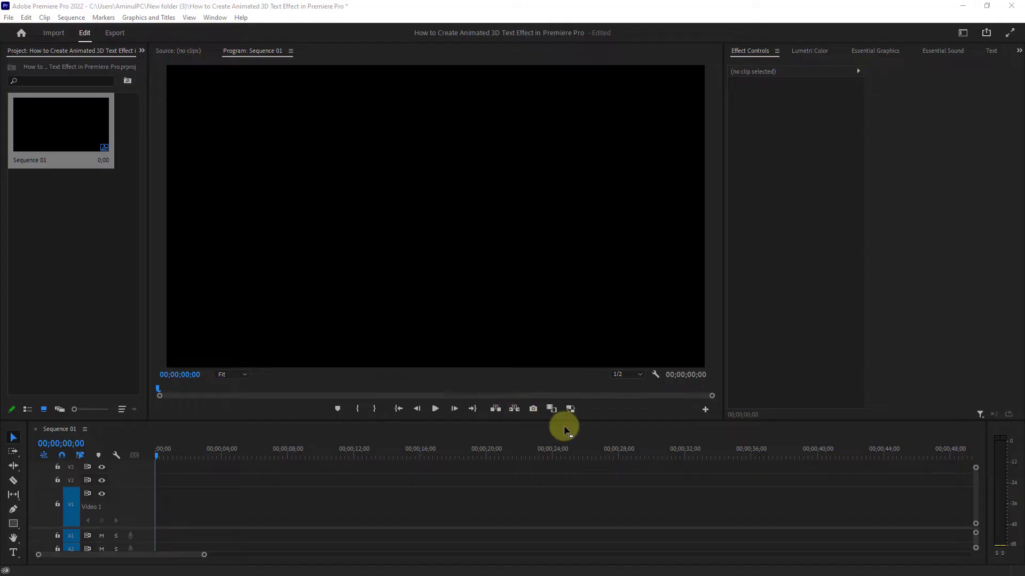
# Add a yellow '3D' text title in the Program monitor, then return to the Selection tool.
pyautogui.click(752, 495)
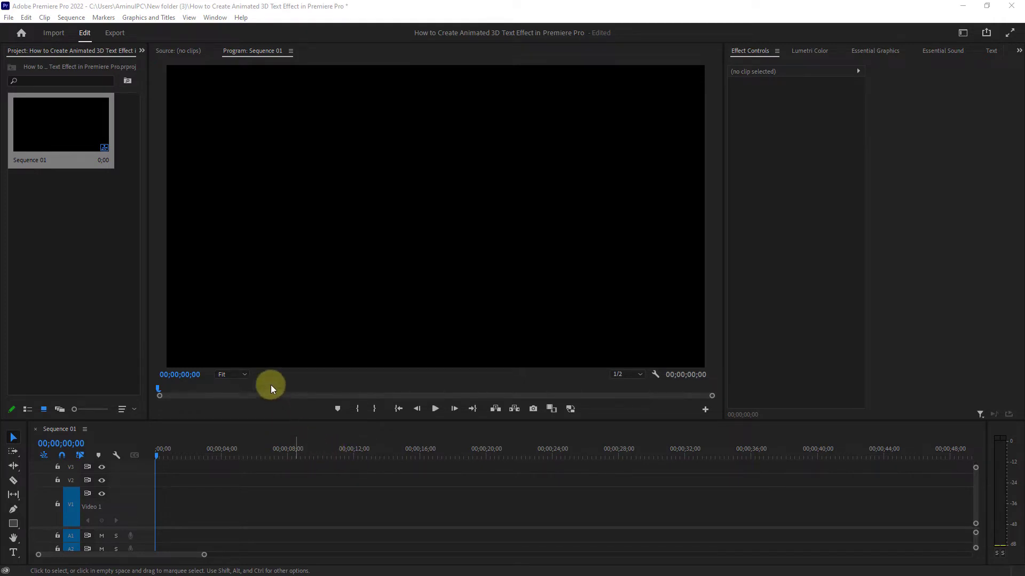
pyautogui.click(13, 553)
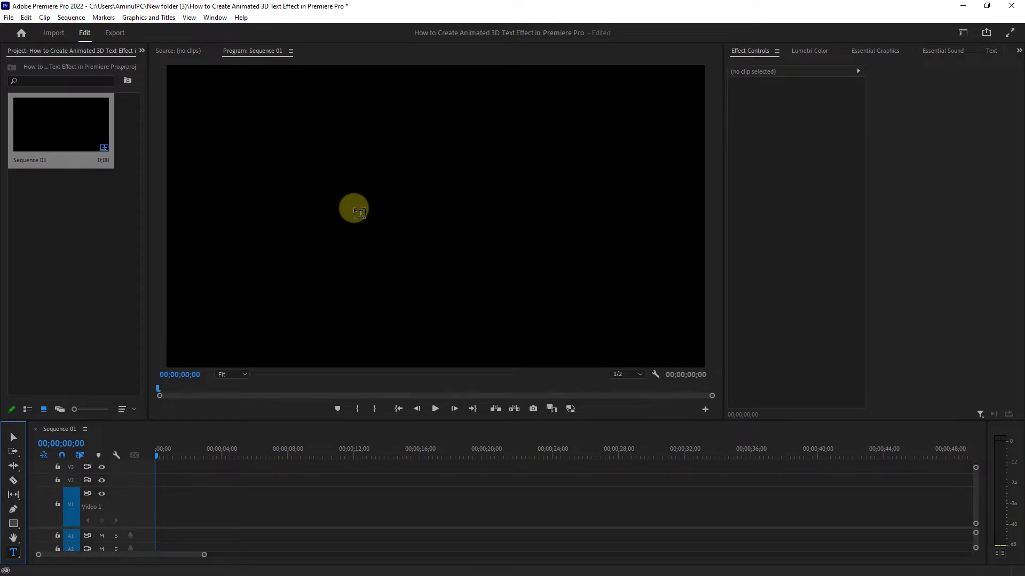
pyautogui.click(354, 208)
pyautogui.click(370, 187)
pyautogui.write('3')
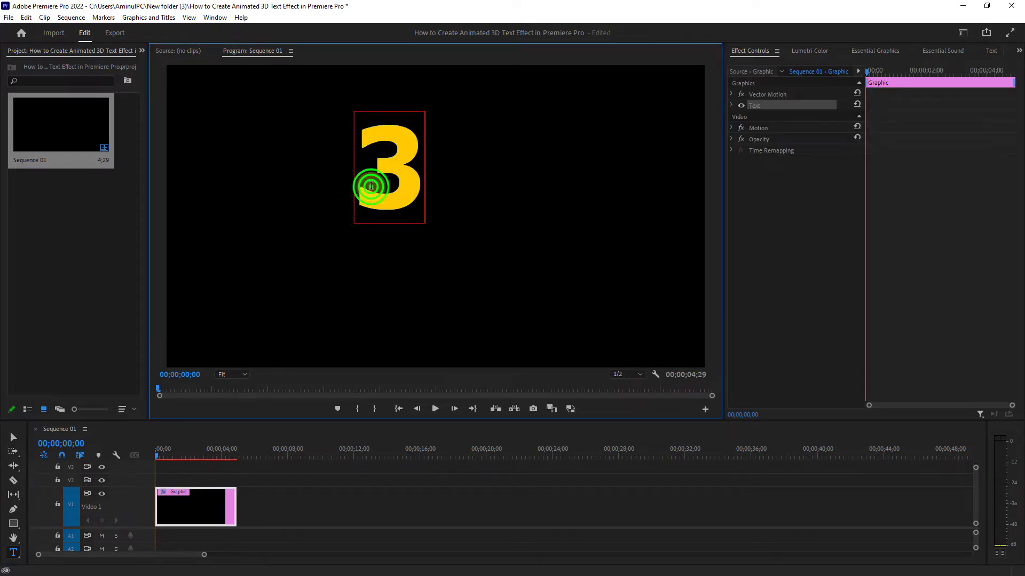
pyautogui.write('D')
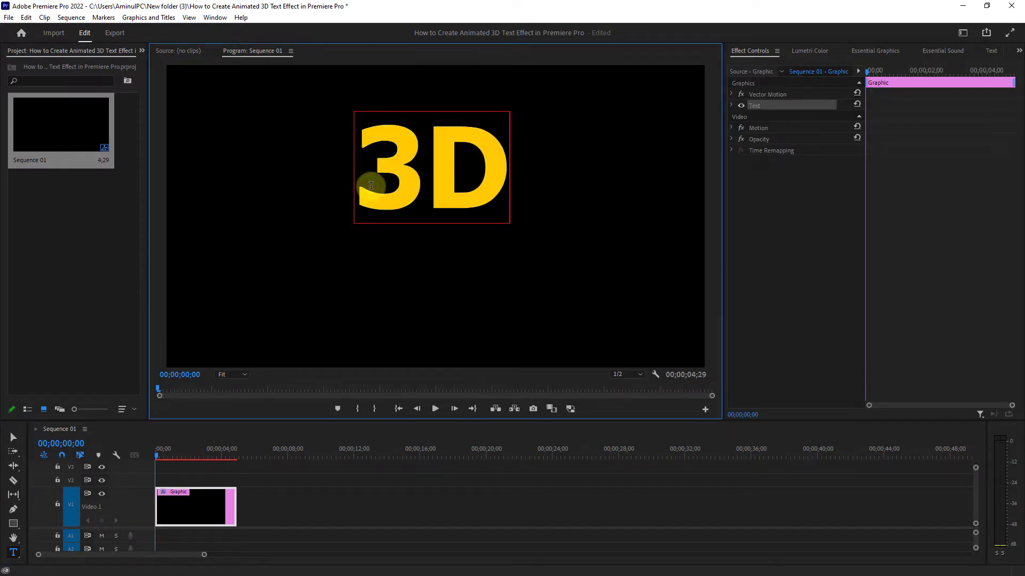
pyautogui.click(13, 437)
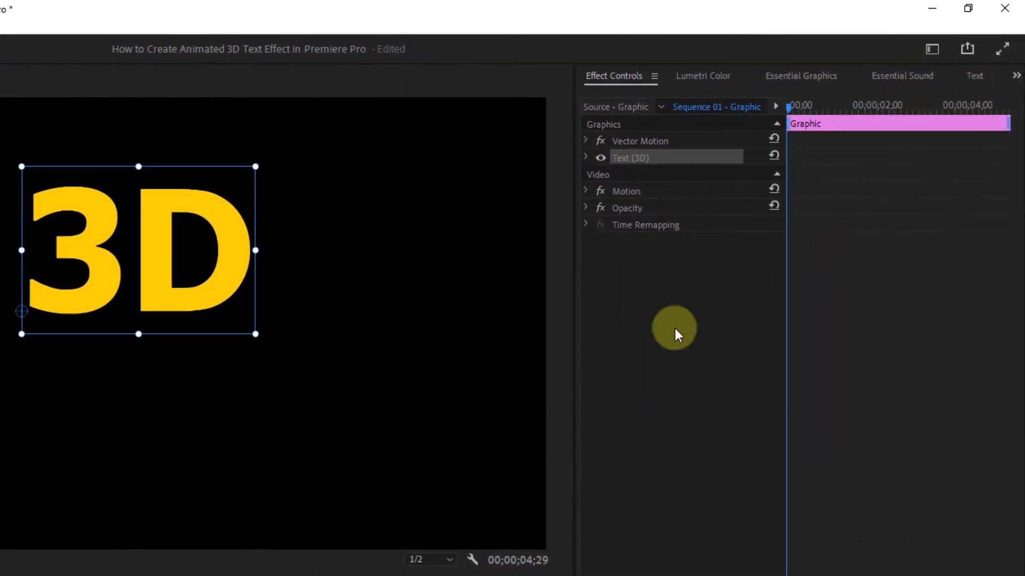
# Expand the title's Text (3D) properties and enable its Stroke.
pyautogui.click(636, 157)
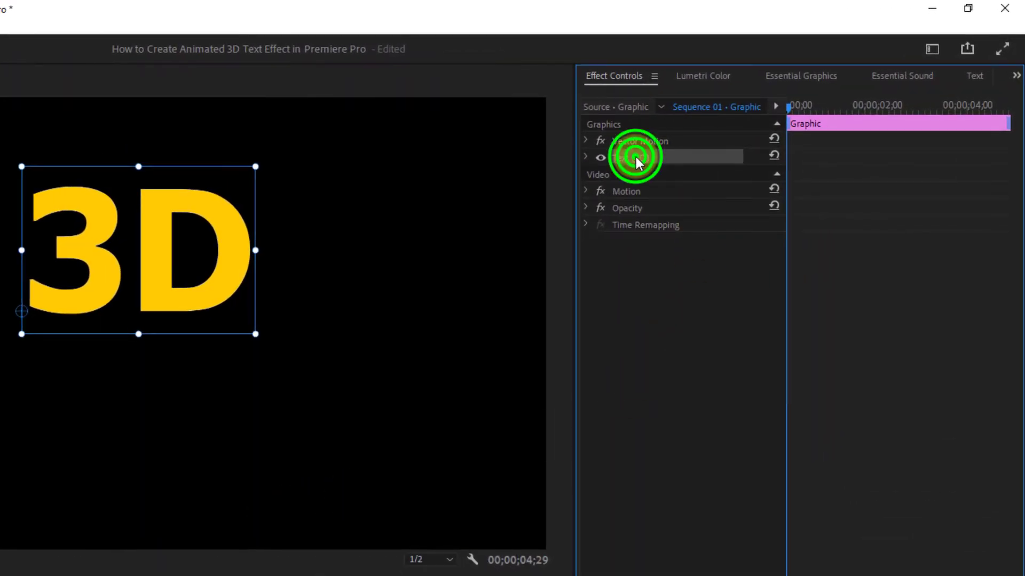
pyautogui.click(585, 155)
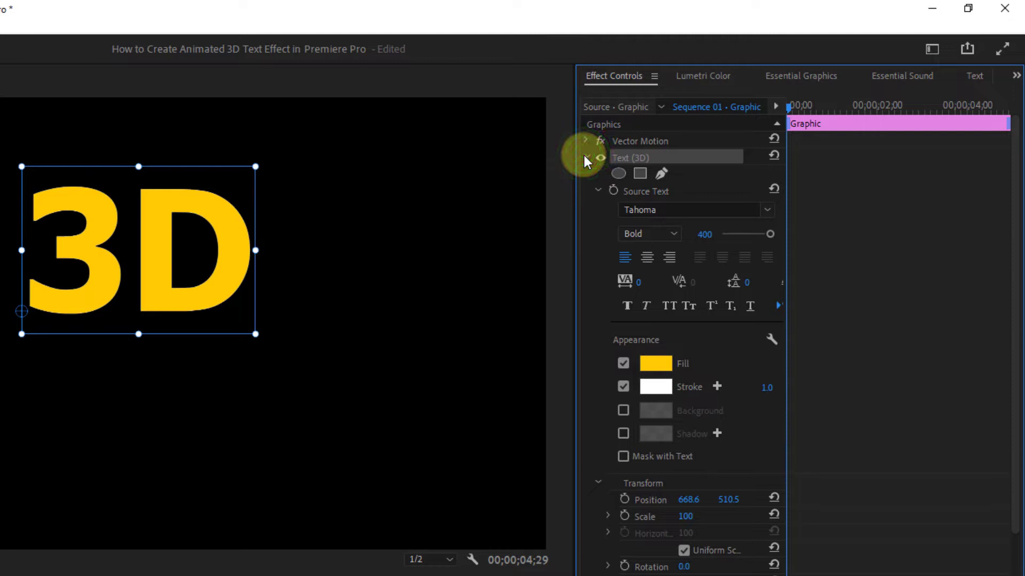
pyautogui.hotkey('ctrl', 'z')
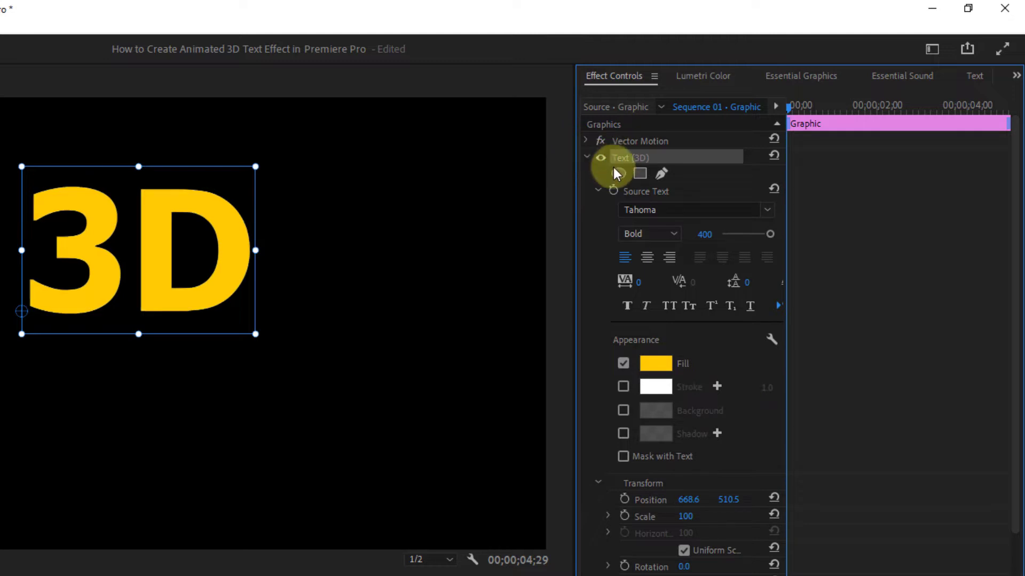
pyautogui.click(625, 386)
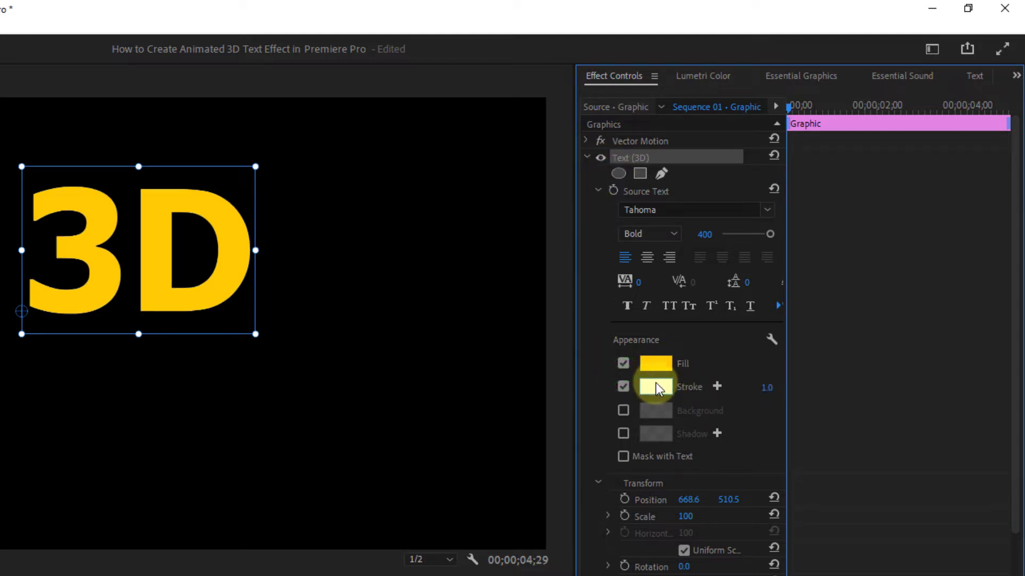
# Set the stroke colour to orange FFA200 and its width to 5.
pyautogui.click(656, 384)
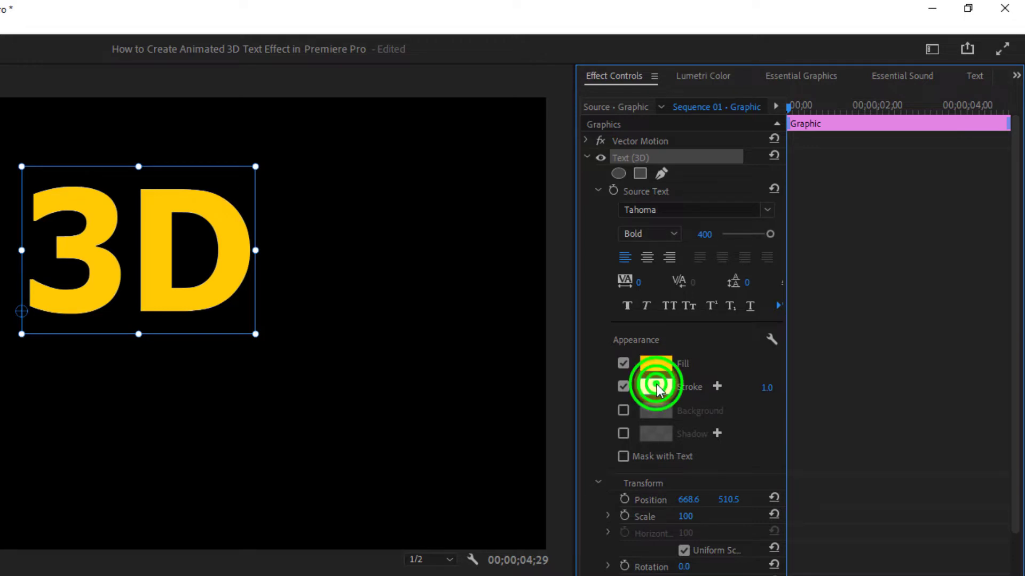
pyautogui.click(287, 348)
pyautogui.moveTo(287, 348); pyautogui.dragTo(289, 360)
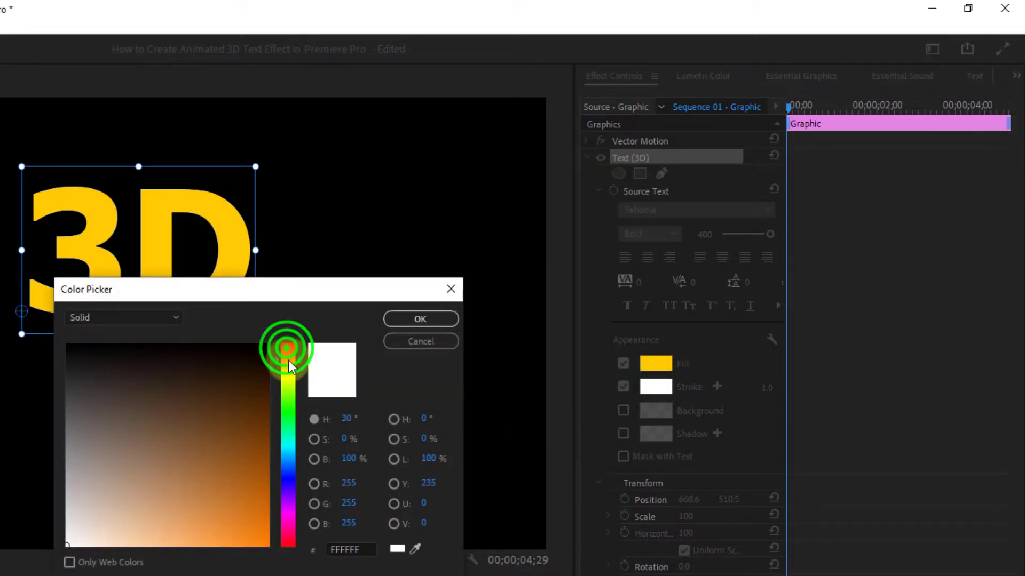
pyautogui.moveTo(223, 518); pyautogui.dragTo(272, 549)
pyautogui.moveTo(289, 361); pyautogui.dragTo(292, 365)
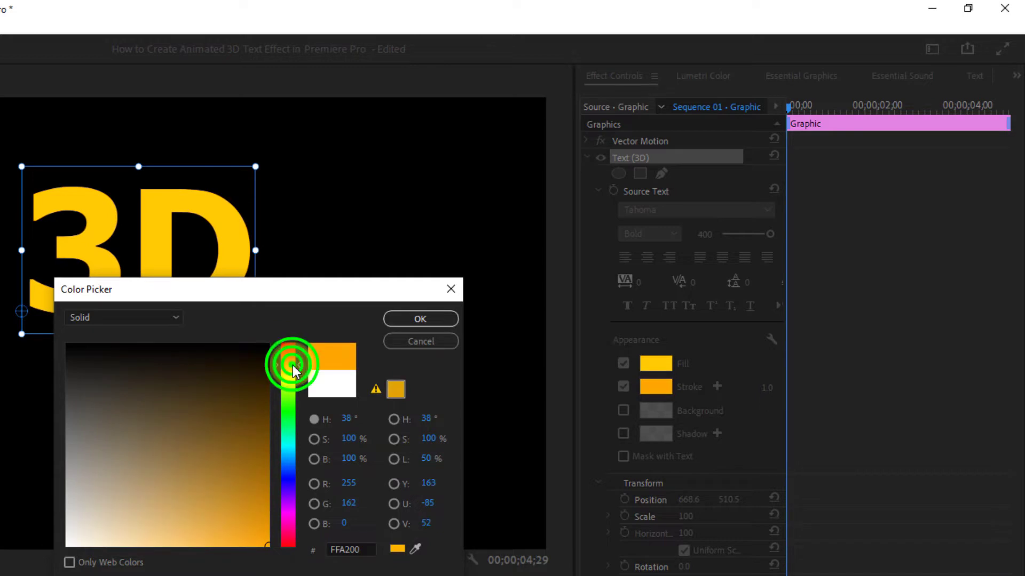
pyautogui.click(425, 321)
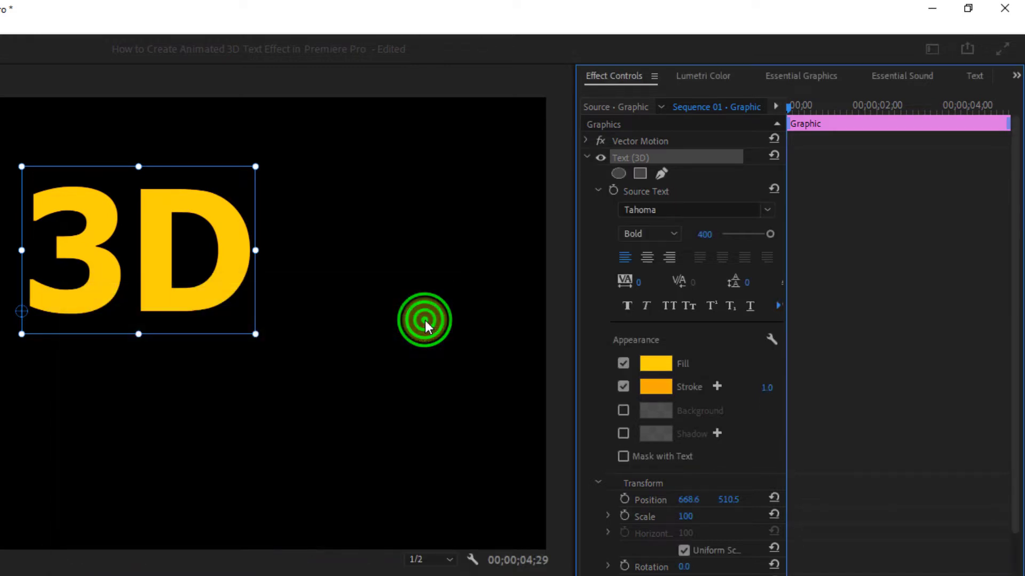
pyautogui.click(766, 388)
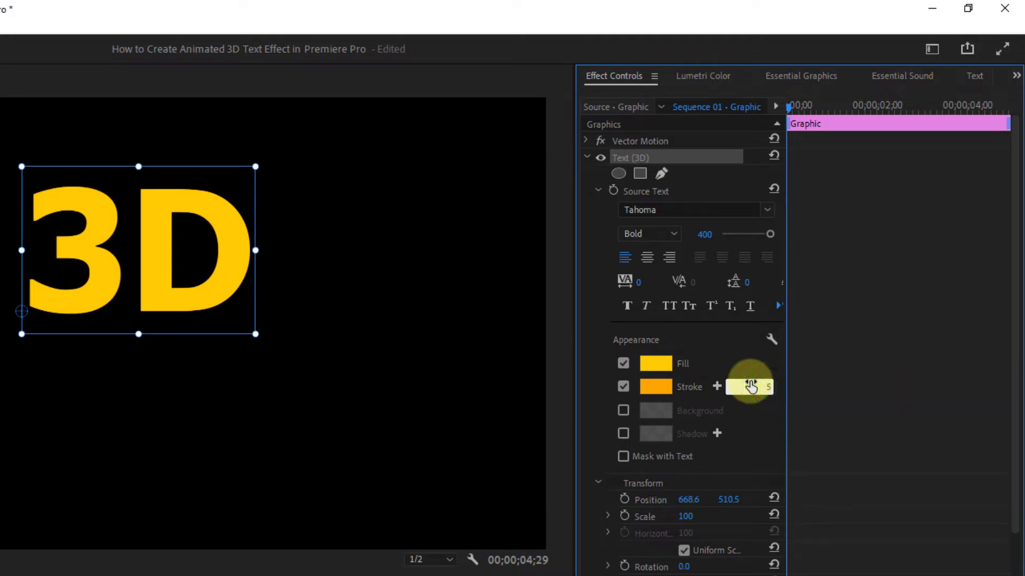
pyautogui.press('Return')
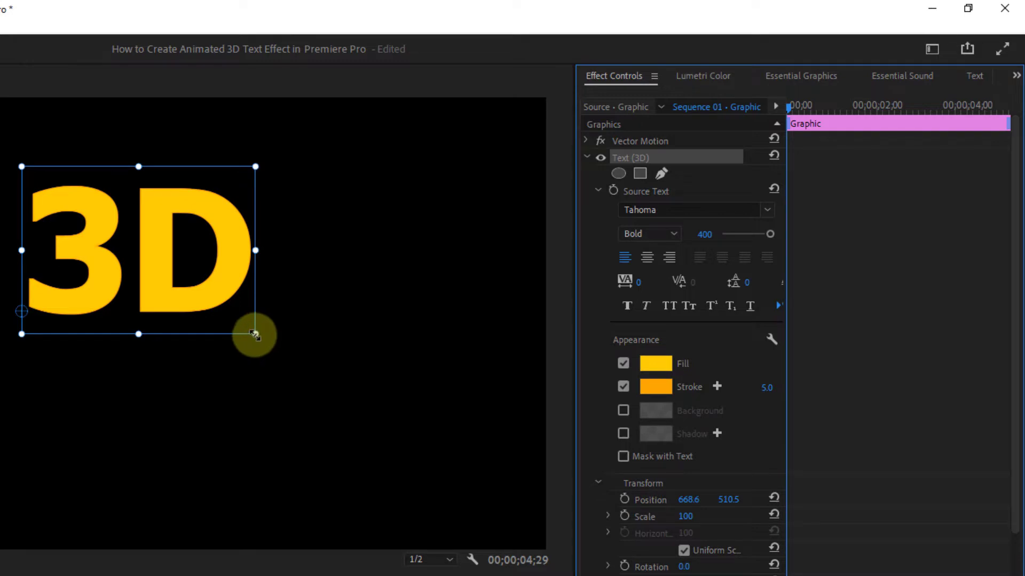
# Drag the '3D' text's bounding box to scale 221, then collapse Text (3D).
pyautogui.moveTo(255, 334); pyautogui.dragTo(335, 430)
pyautogui.moveTo(237, 301); pyautogui.dragTo(198, 385)
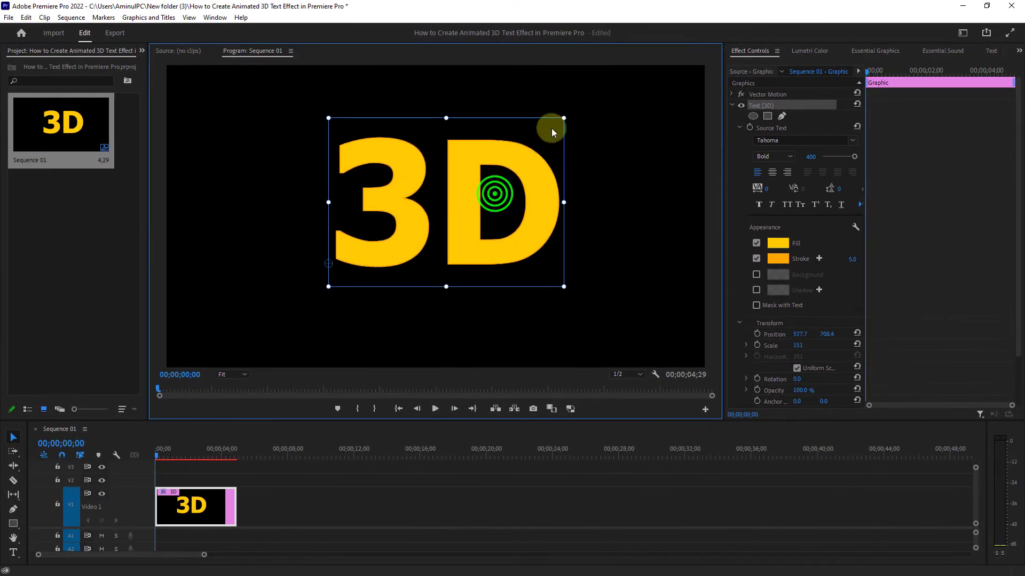
pyautogui.moveTo(561, 119); pyautogui.dragTo(635, 65)
pyautogui.moveTo(327, 297); pyautogui.dragTo(459, 232)
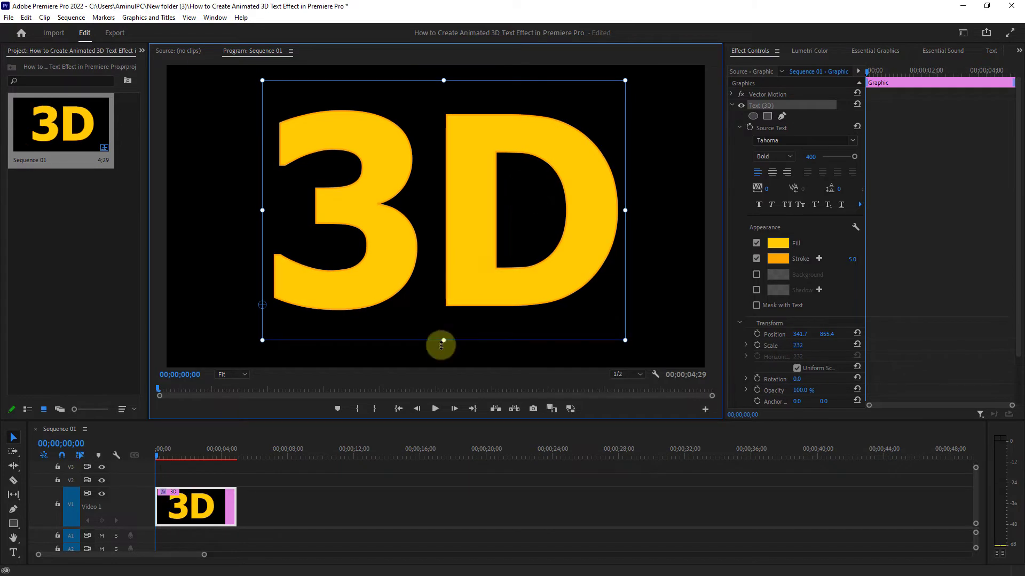
pyautogui.moveTo(443, 342); pyautogui.dragTo(436, 338)
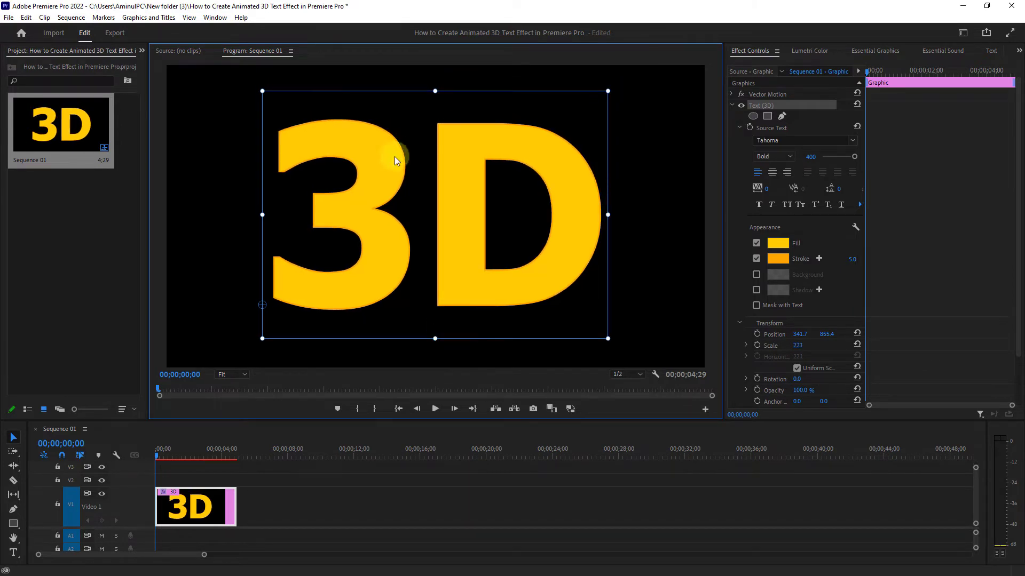
pyautogui.click(732, 105)
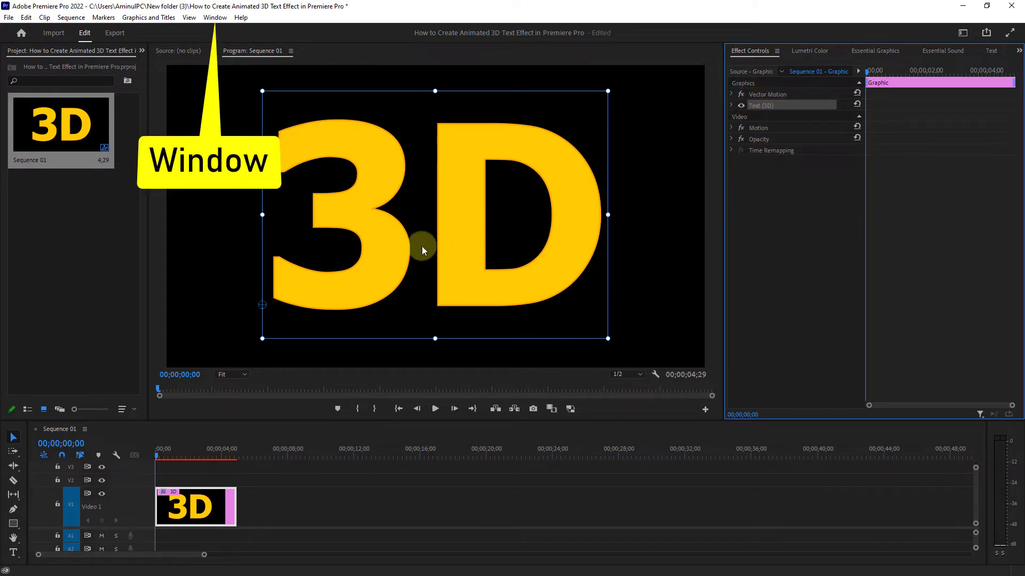
# Show the Effects panel from the panel list.
pyautogui.click(216, 17)
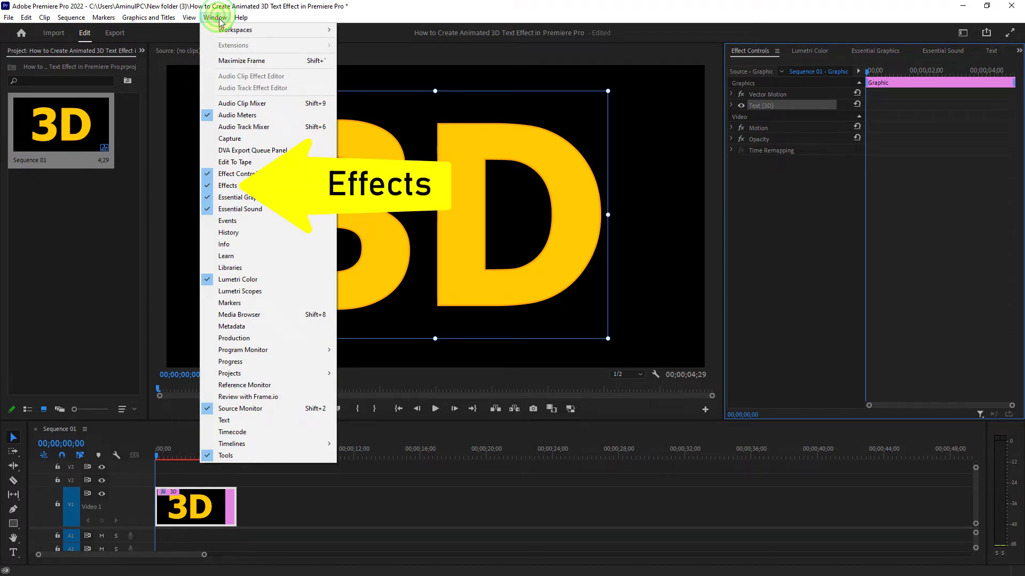
pyautogui.click(219, 187)
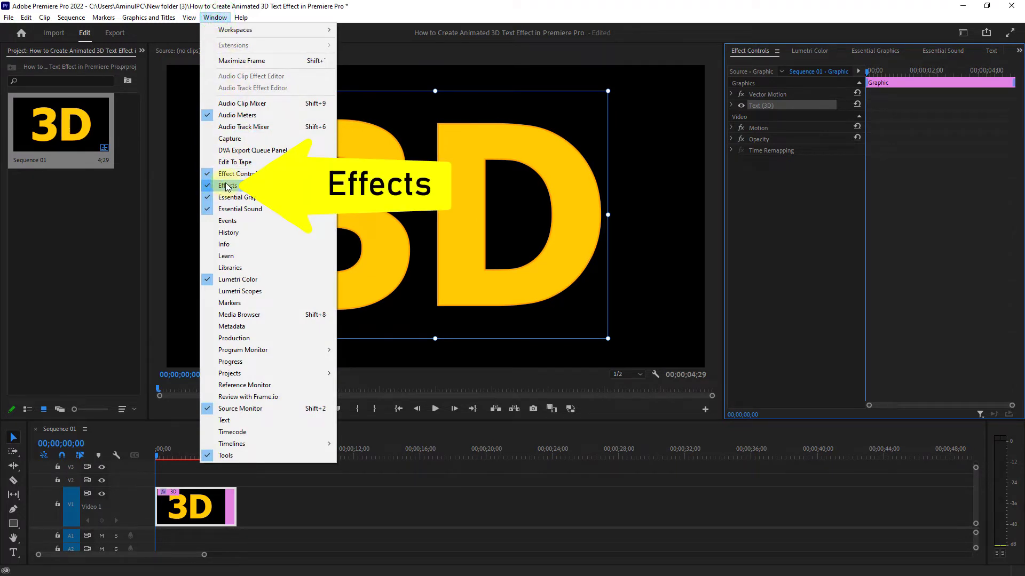
pyautogui.click(227, 187)
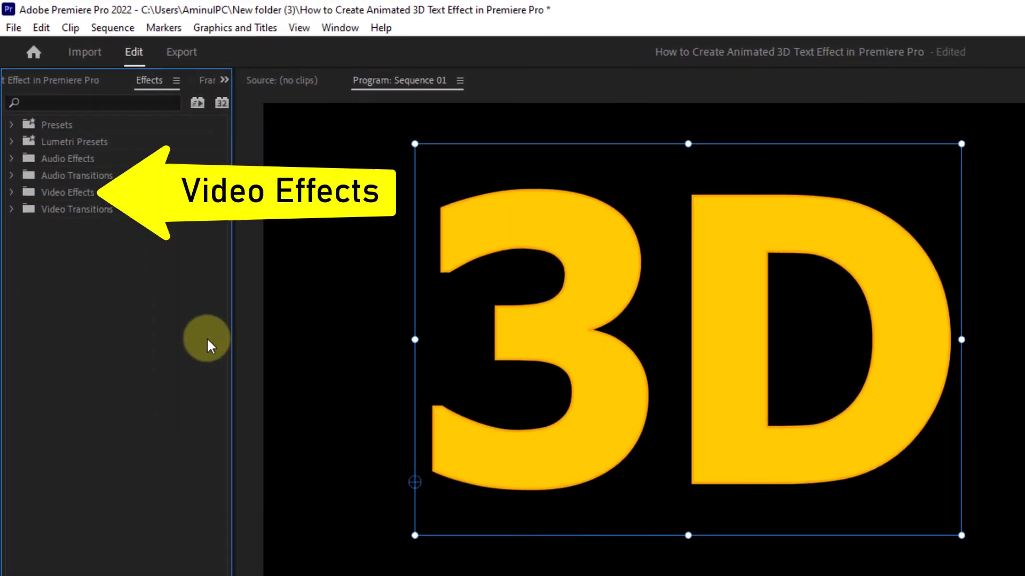
# Expand Video Effects > Perspective and select Drop Shadow.
pyautogui.doubleClick(57, 193)
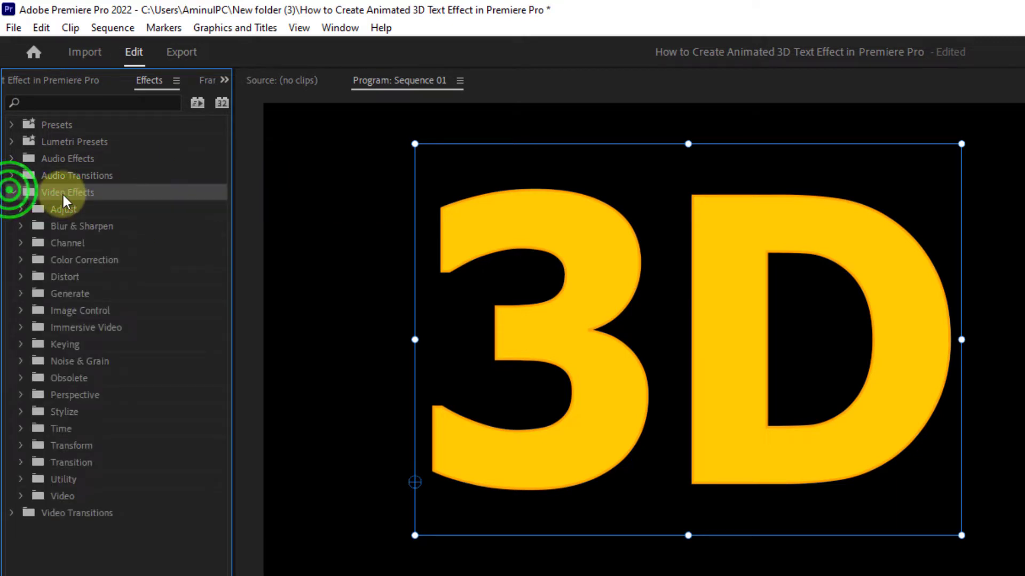
pyautogui.click(73, 396)
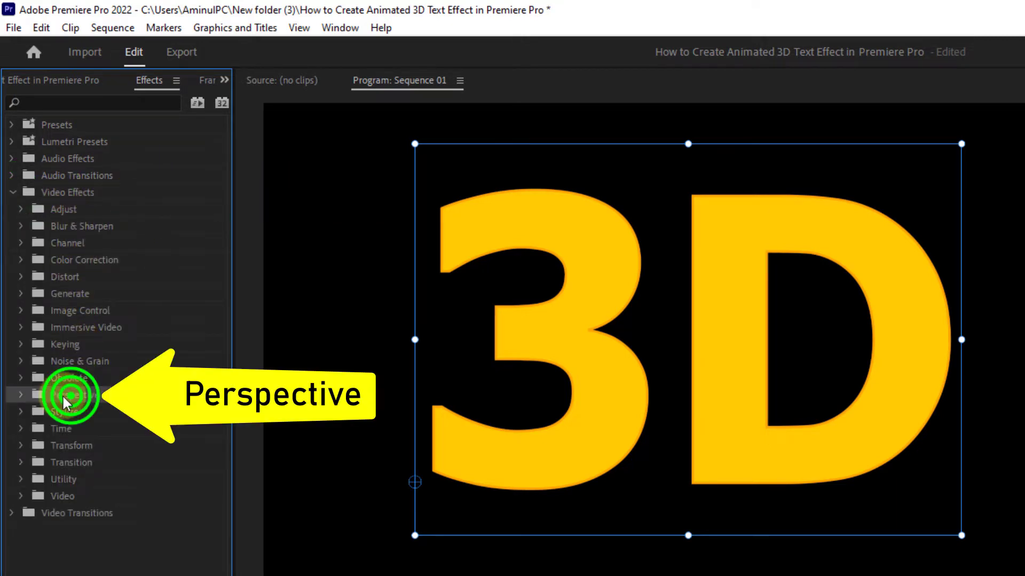
pyautogui.click(19, 396)
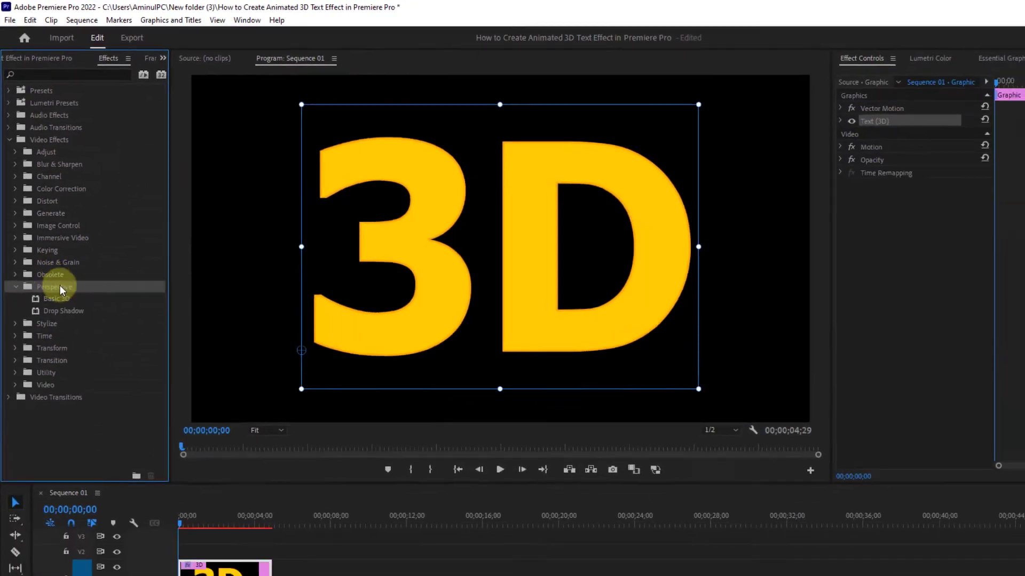
pyautogui.click(59, 312)
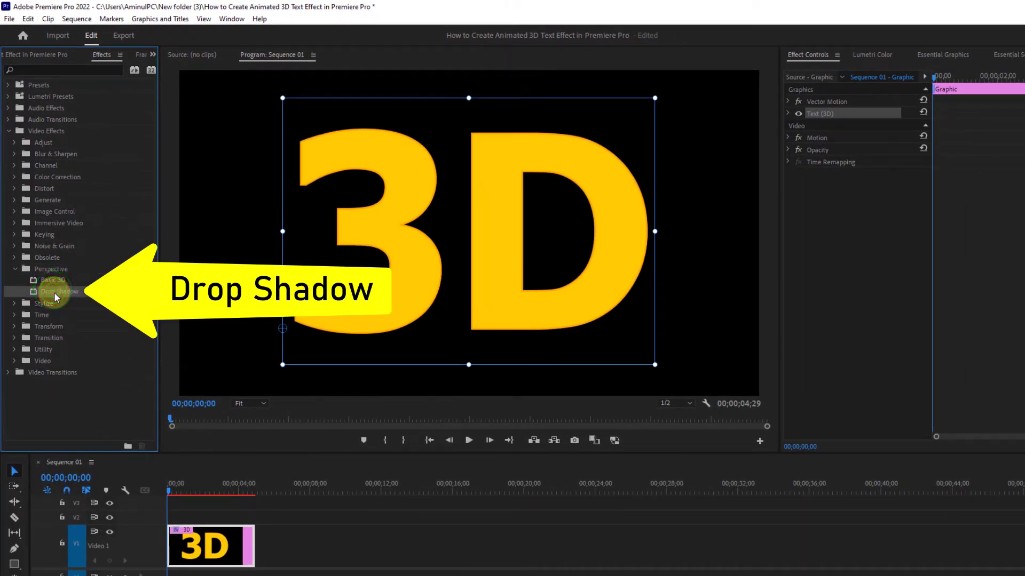
# Apply Drop Shadow to the 3D clip and set its shadow colour to near-white F7F7F7.
pyautogui.moveTo(56, 296); pyautogui.dragTo(218, 544)
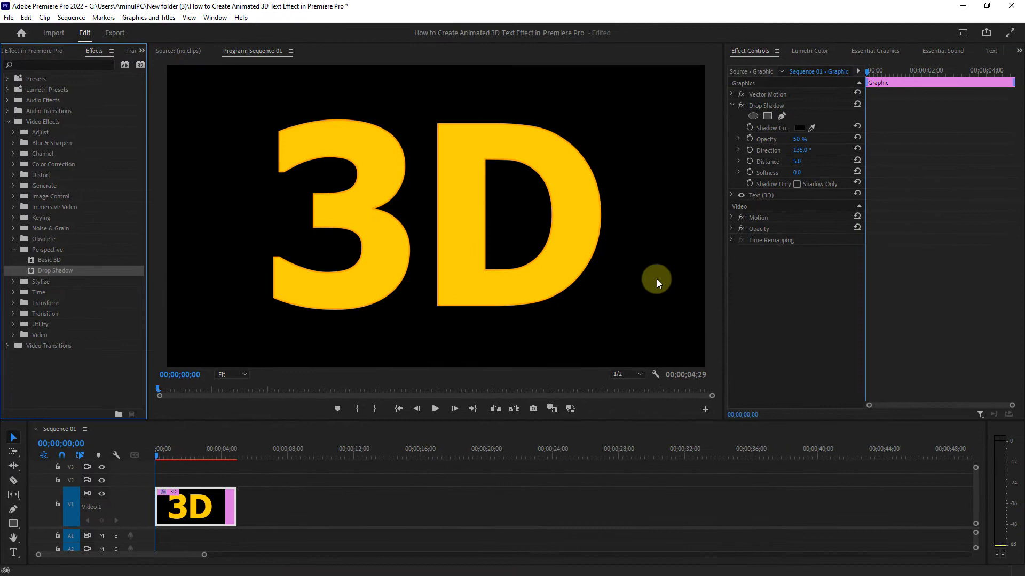
pyautogui.click(754, 107)
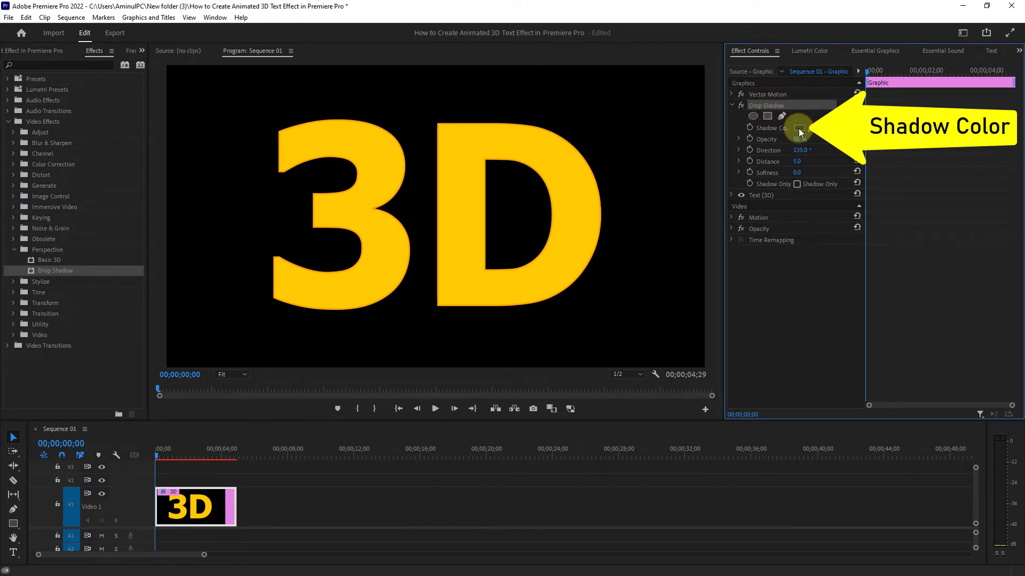
pyautogui.click(799, 129)
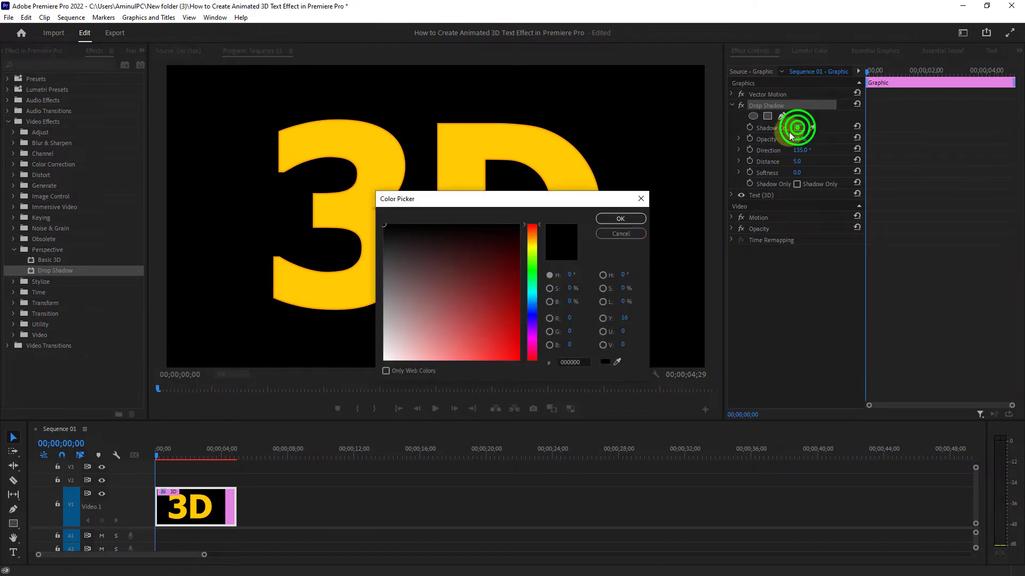
pyautogui.click(411, 340)
pyautogui.moveTo(401, 348); pyautogui.dragTo(377, 349)
pyautogui.click(383, 355)
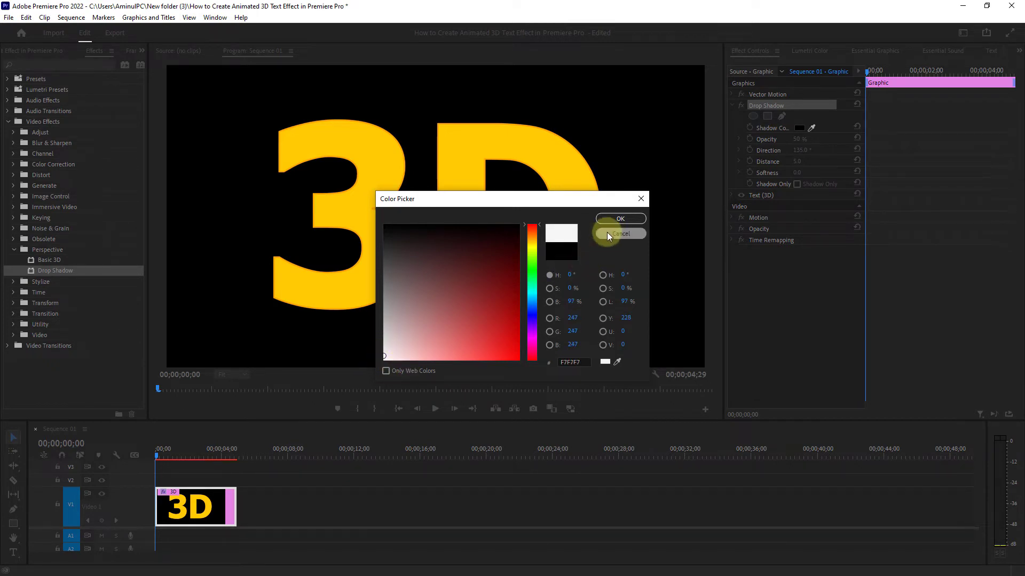
pyautogui.click(614, 219)
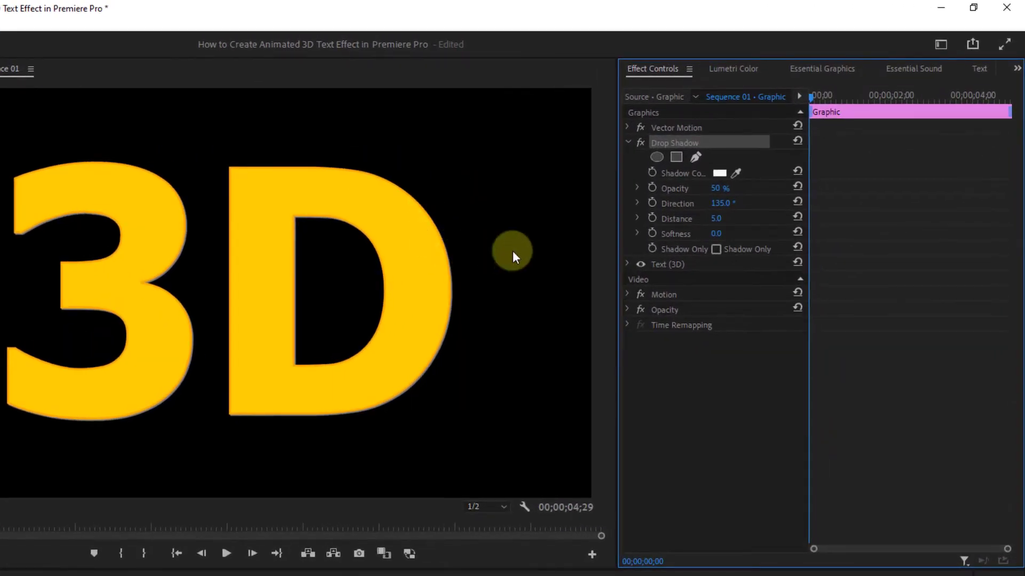
# Raise the Drop Shadow opacity from 50% to 100% and collapse its settings.
pyautogui.click(675, 189)
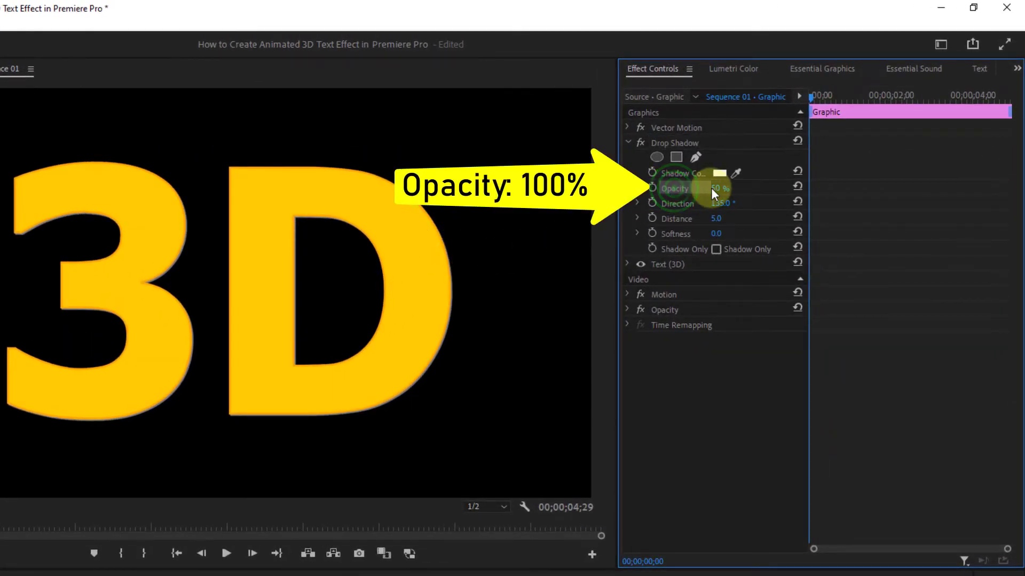
pyautogui.moveTo(719, 190); pyautogui.dragTo(888, 191)
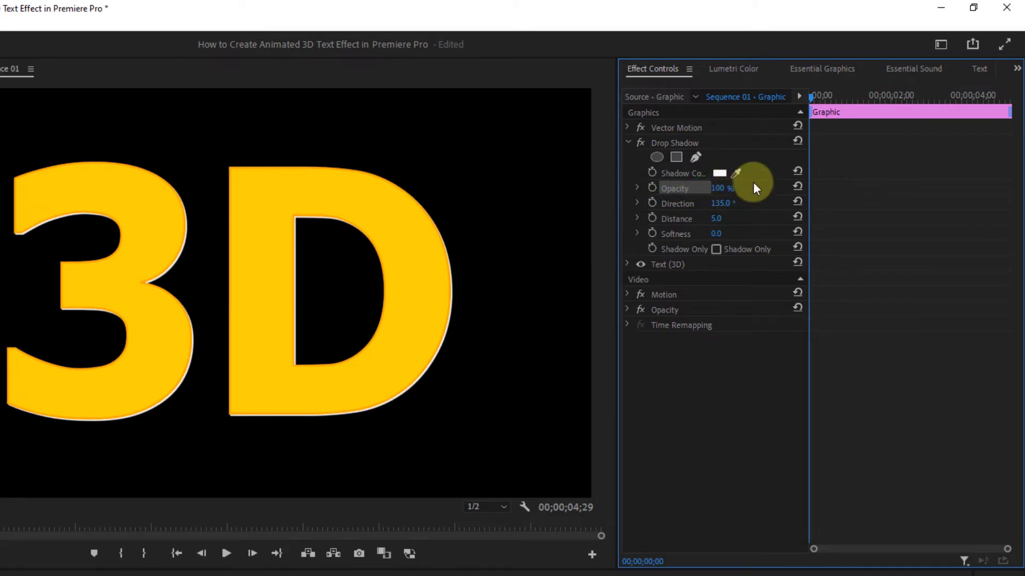
pyautogui.click(629, 143)
pyautogui.click(674, 141)
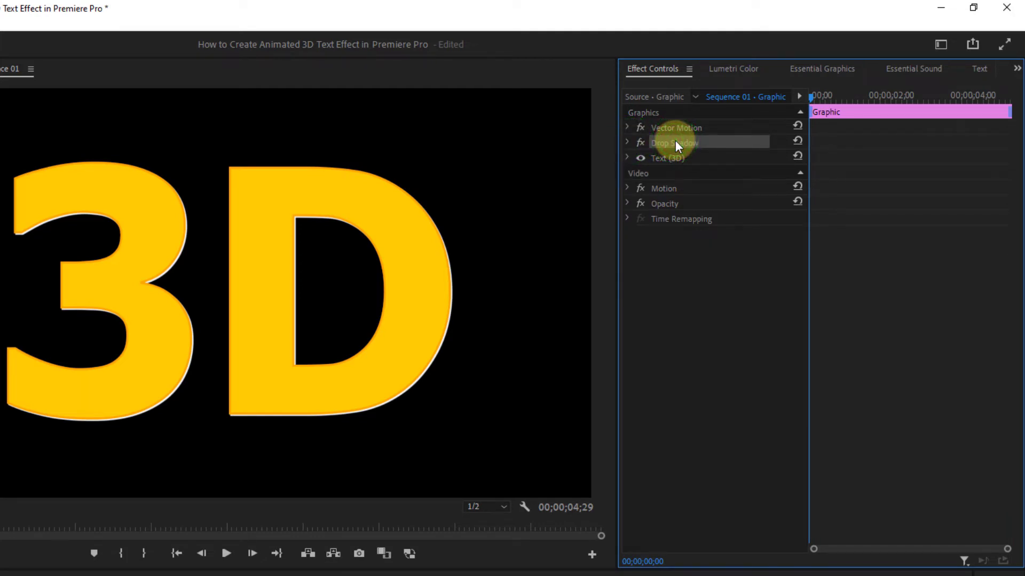
# Copy the Drop Shadow effect and paste seven copies onto the title clip.
pyautogui.rightClick(675, 142)
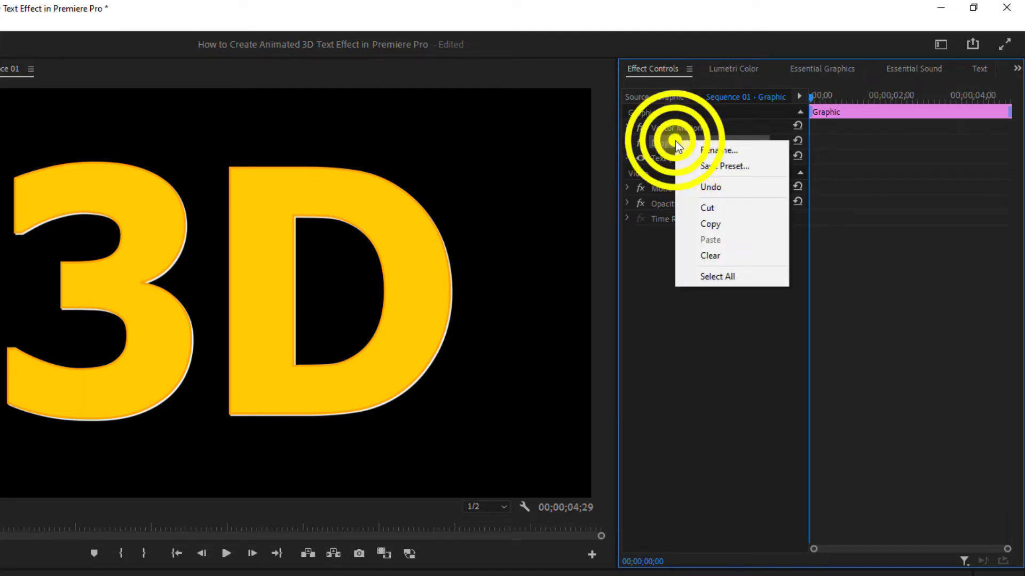
pyautogui.click(709, 225)
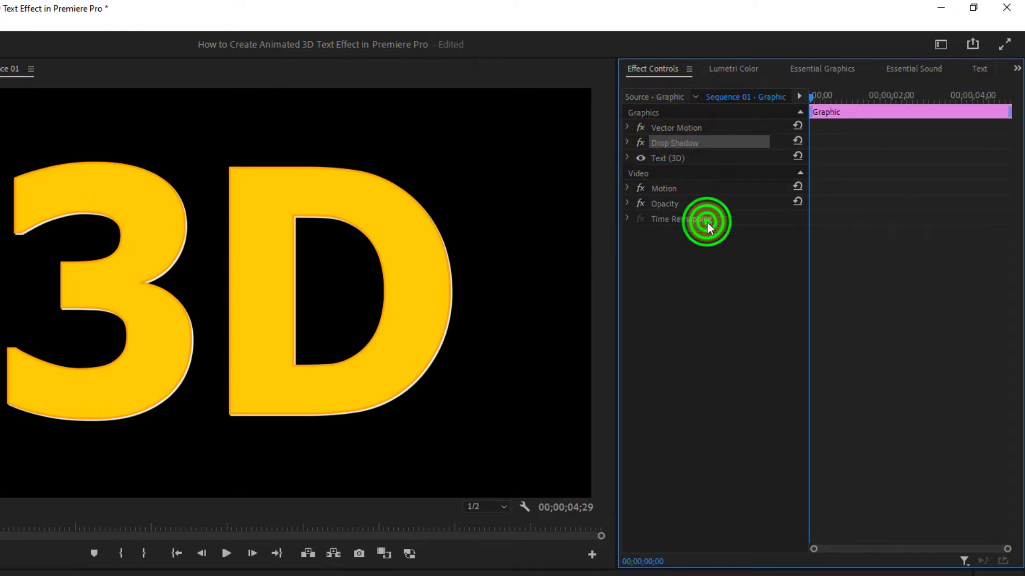
pyautogui.rightClick(667, 416)
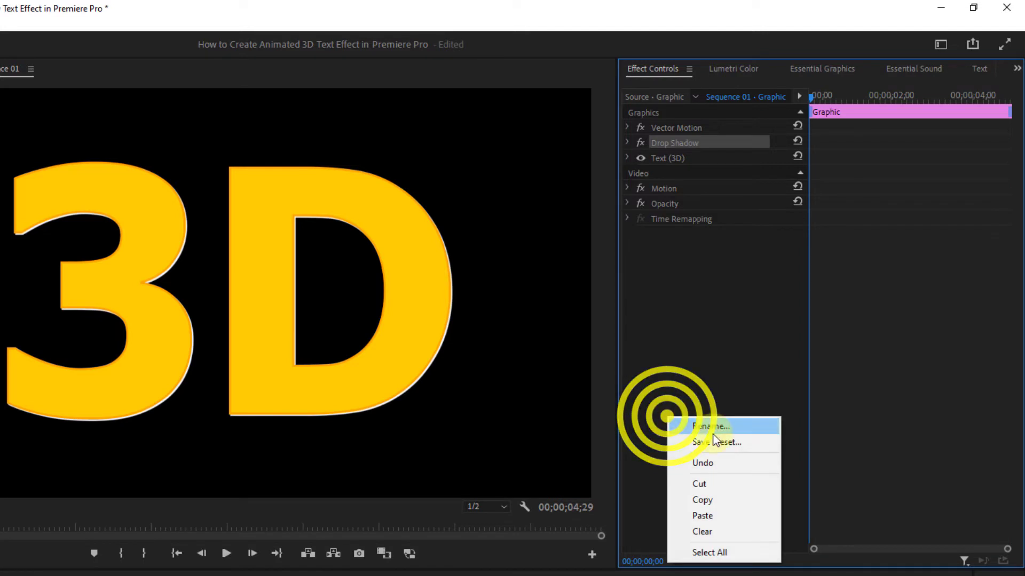
pyautogui.click(714, 514)
pyautogui.rightClick(690, 395)
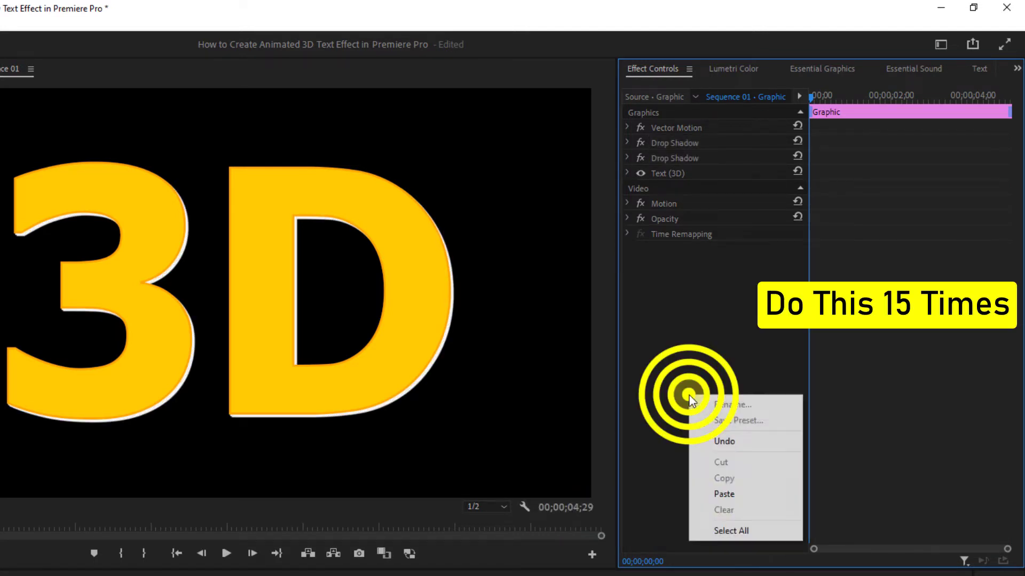
pyautogui.click(723, 493)
pyautogui.rightClick(717, 500)
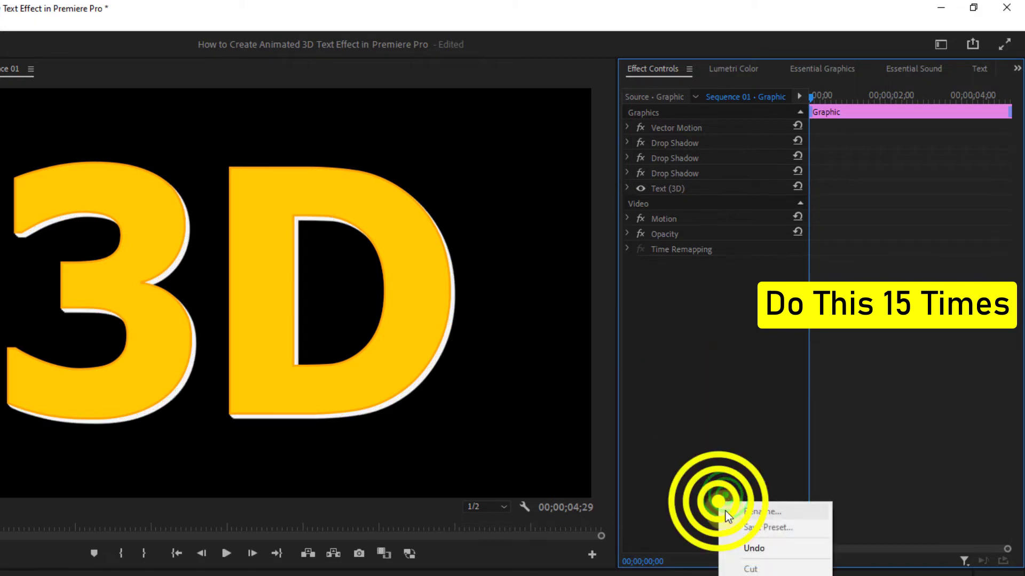
pyautogui.click(752, 575)
pyautogui.rightClick(676, 416)
pyautogui.click(713, 514)
pyautogui.rightClick(676, 419)
pyautogui.click(712, 513)
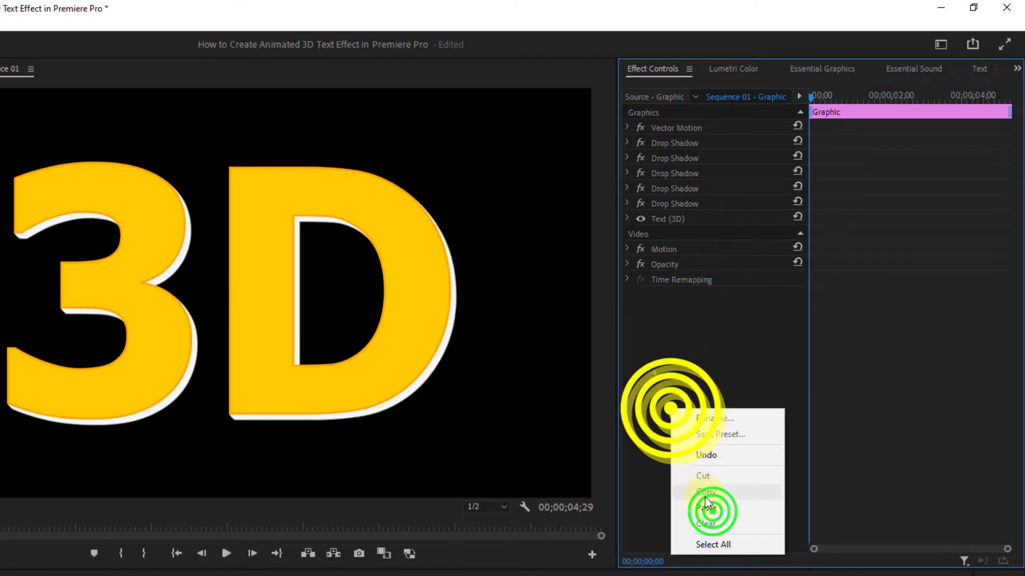
pyautogui.rightClick(680, 422)
pyautogui.click(713, 519)
pyautogui.rightClick(677, 423)
pyautogui.click(716, 518)
# Paste seven more Drop Shadow copies, bringing the stack to fifteen.
pyautogui.rightClick(676, 421)
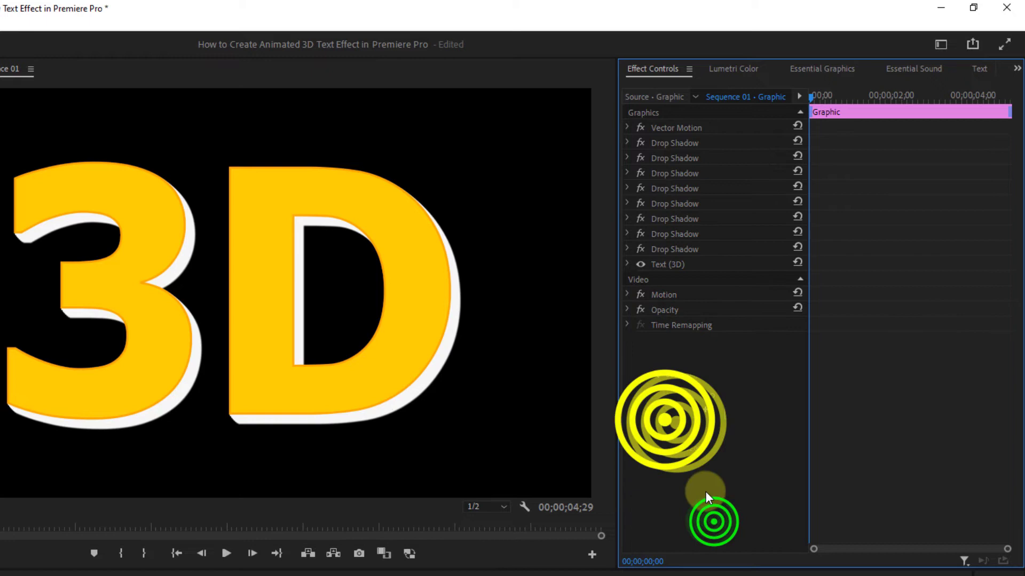
pyautogui.click(713, 520)
pyautogui.rightClick(677, 422)
pyautogui.click(713, 520)
pyautogui.rightClick(684, 445)
pyautogui.click(714, 542)
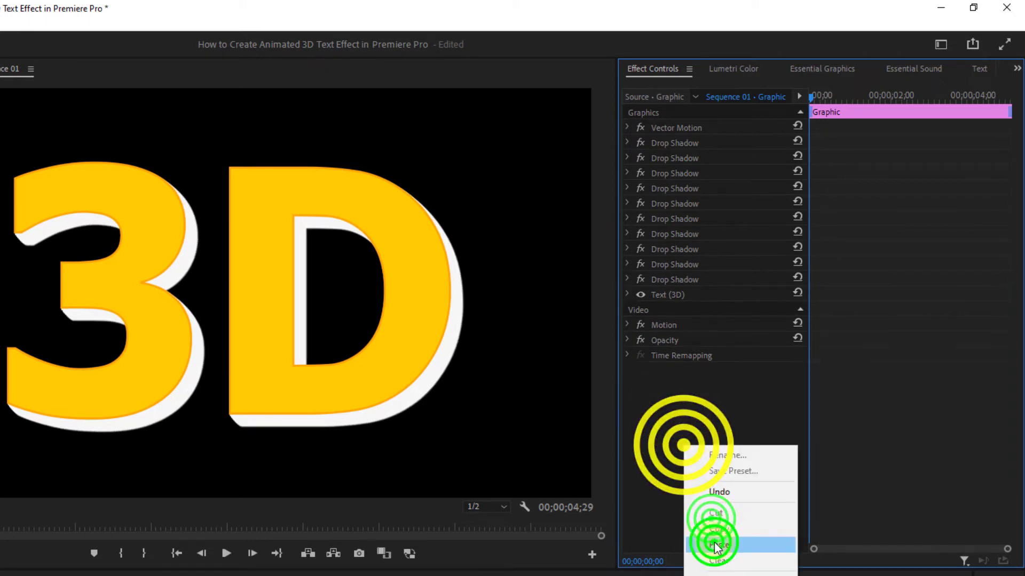
pyautogui.rightClick(677, 431)
pyautogui.click(715, 525)
pyautogui.rightClick(663, 410)
pyautogui.click(708, 506)
pyautogui.rightClick(674, 423)
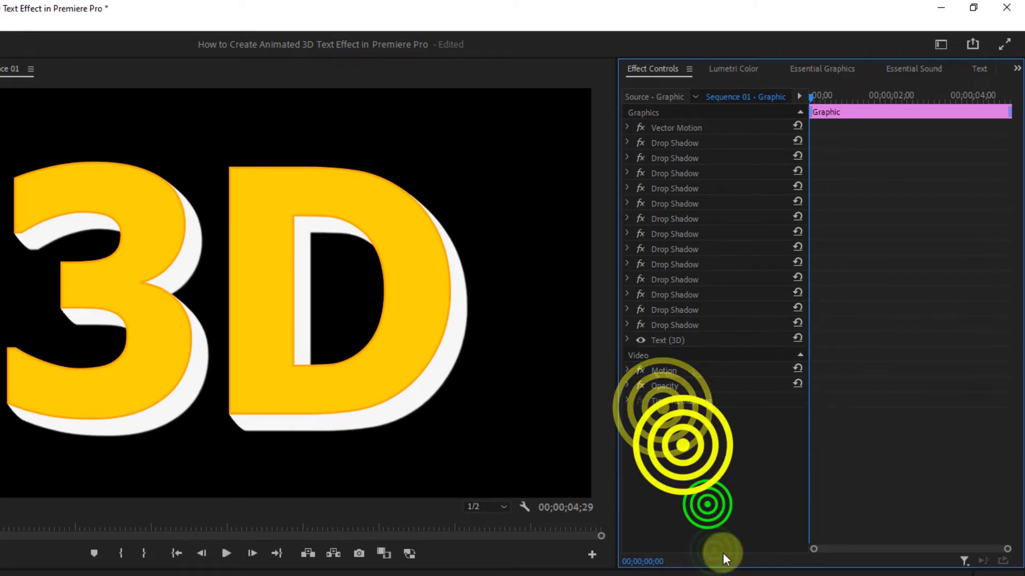
pyautogui.click(723, 553)
pyautogui.rightClick(677, 437)
pyautogui.click(708, 536)
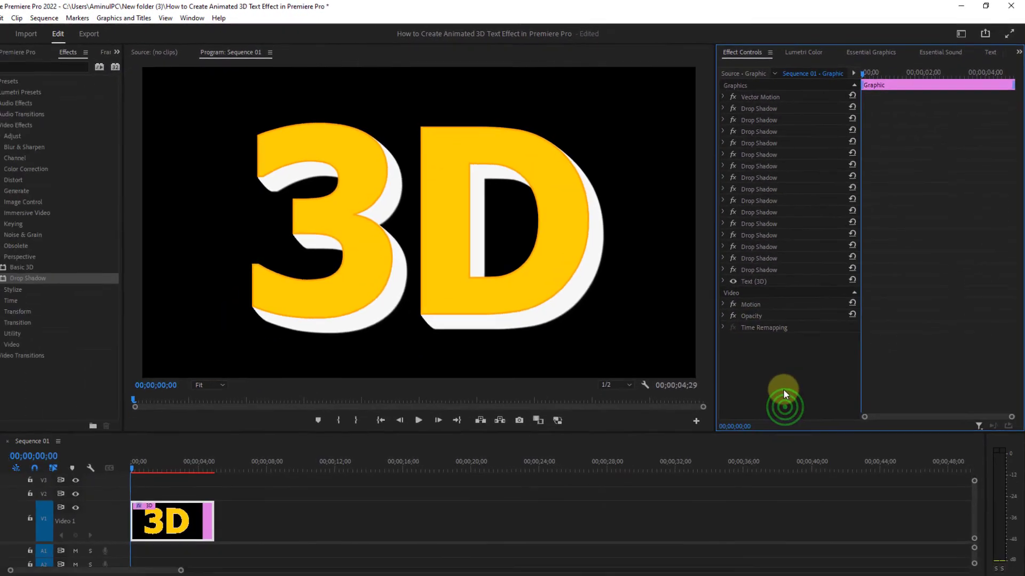
# Add one more Drop Shadow, apply Basic 3D, and extend the clip to about 00;00;10;06.
pyautogui.rightClick(789, 374)
pyautogui.click(812, 451)
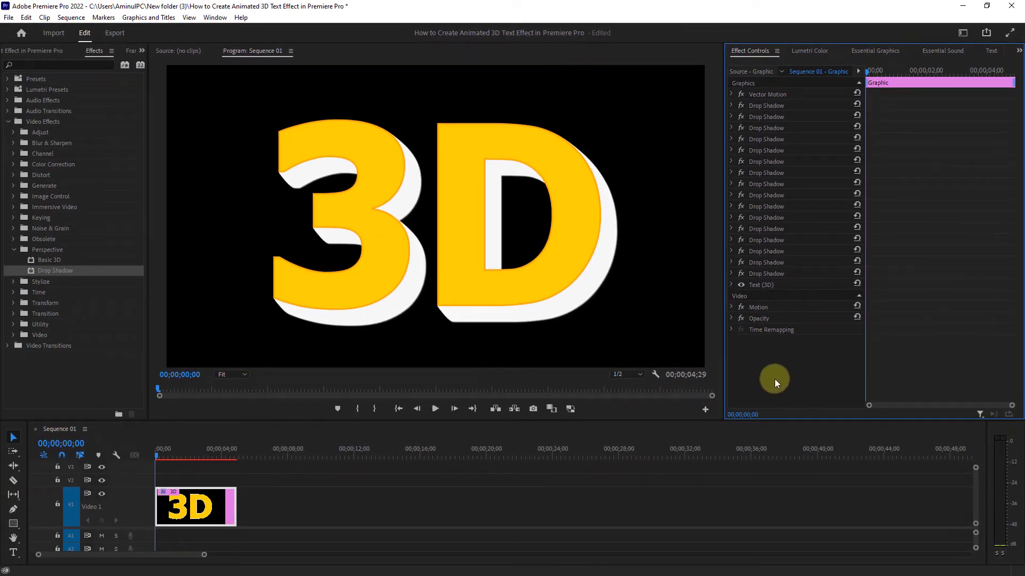
pyautogui.click(48, 260)
pyautogui.moveTo(45, 261); pyautogui.dragTo(183, 505)
pyautogui.click(197, 493)
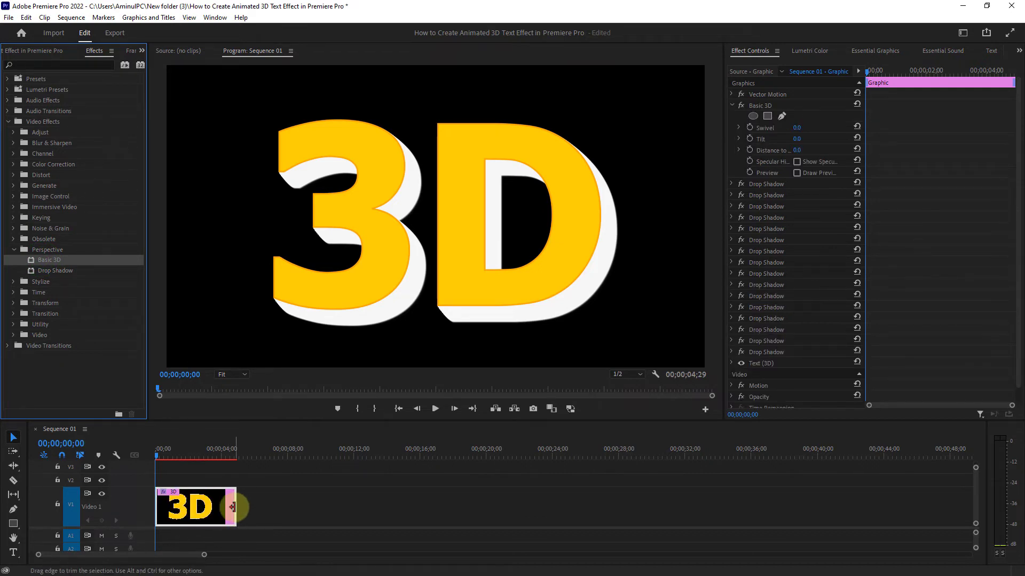
pyautogui.moveTo(232, 507); pyautogui.dragTo(320, 507)
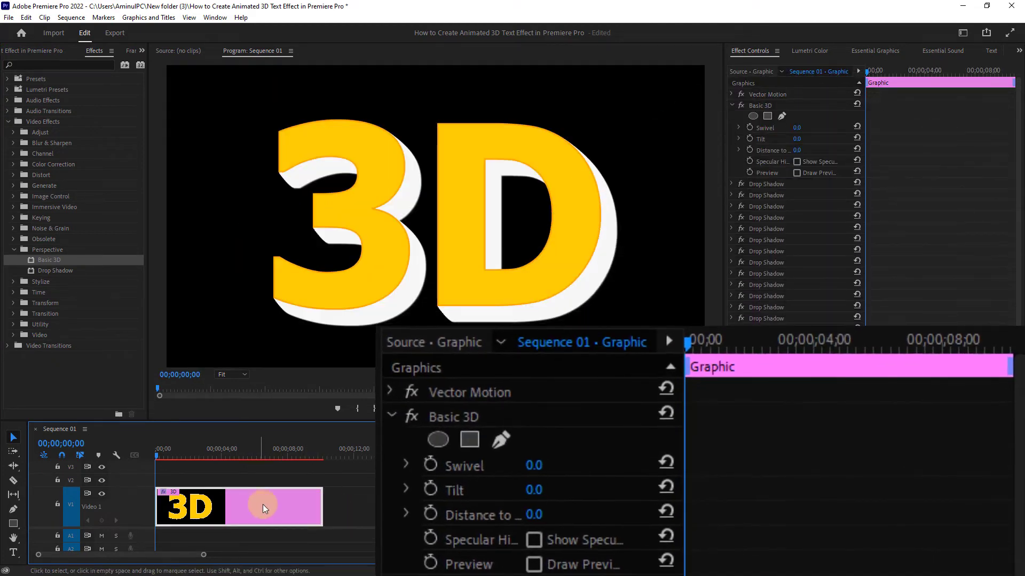
# Keyframe Basic 3D Swivel from 0° at the clip start to 30° at the end.
pyautogui.click(760, 106)
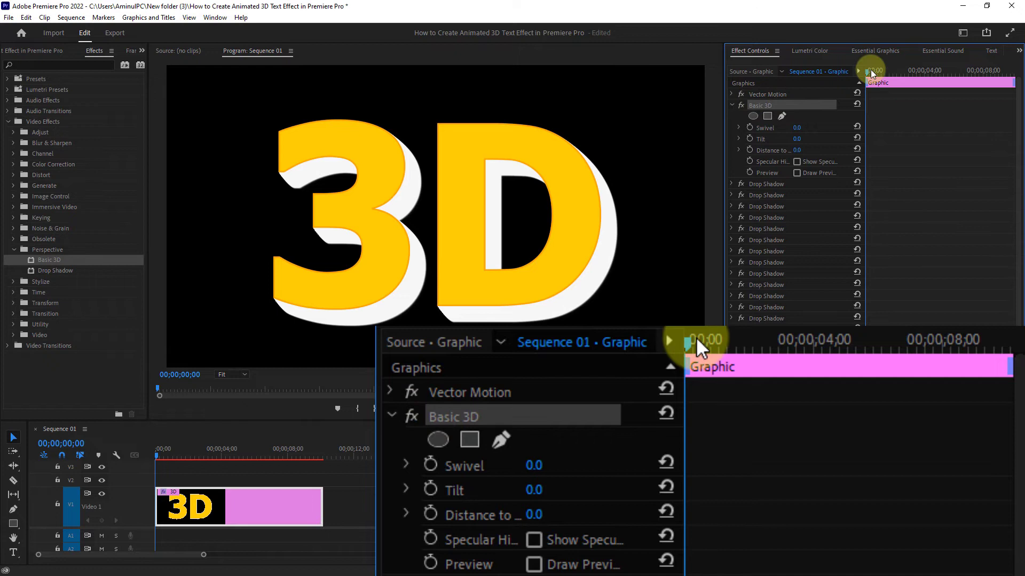
pyautogui.moveTo(871, 73)
pyautogui.mouseDown()
pyautogui.moveTo(898, 73)
pyautogui.moveTo(868, 73)
pyautogui.mouseUp()
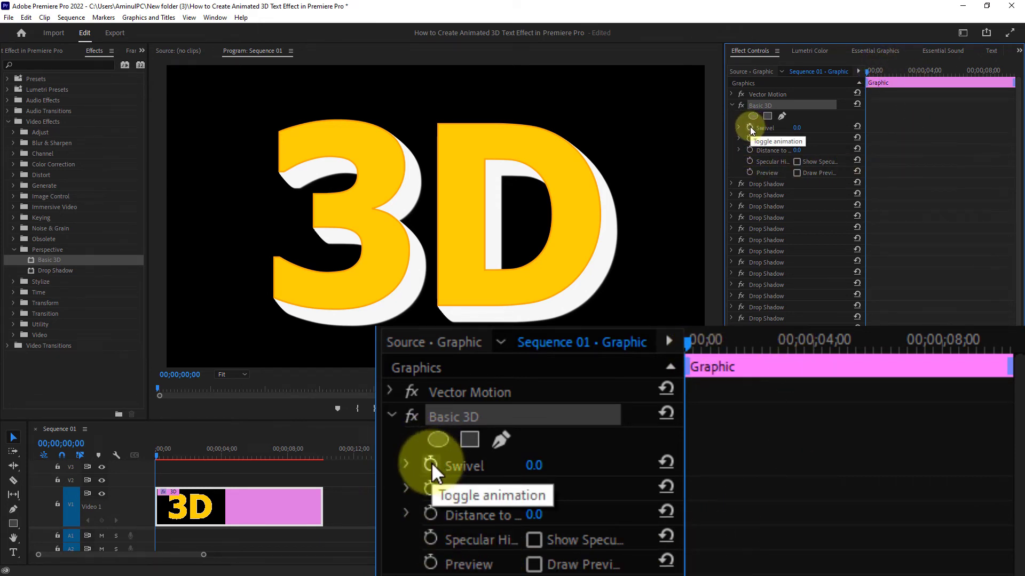
pyautogui.click(750, 128)
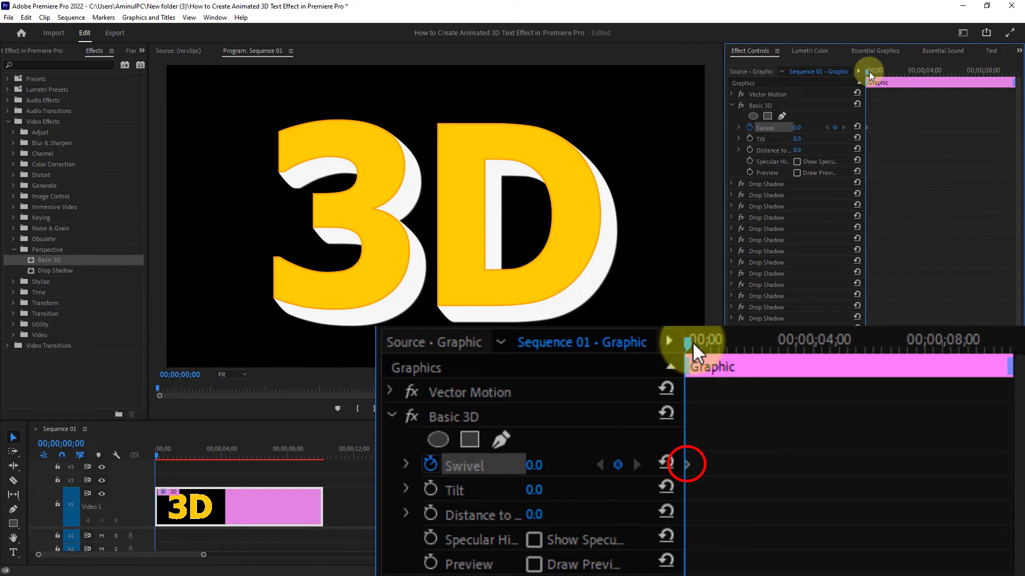
pyautogui.moveTo(868, 72); pyautogui.dragTo(1011, 72)
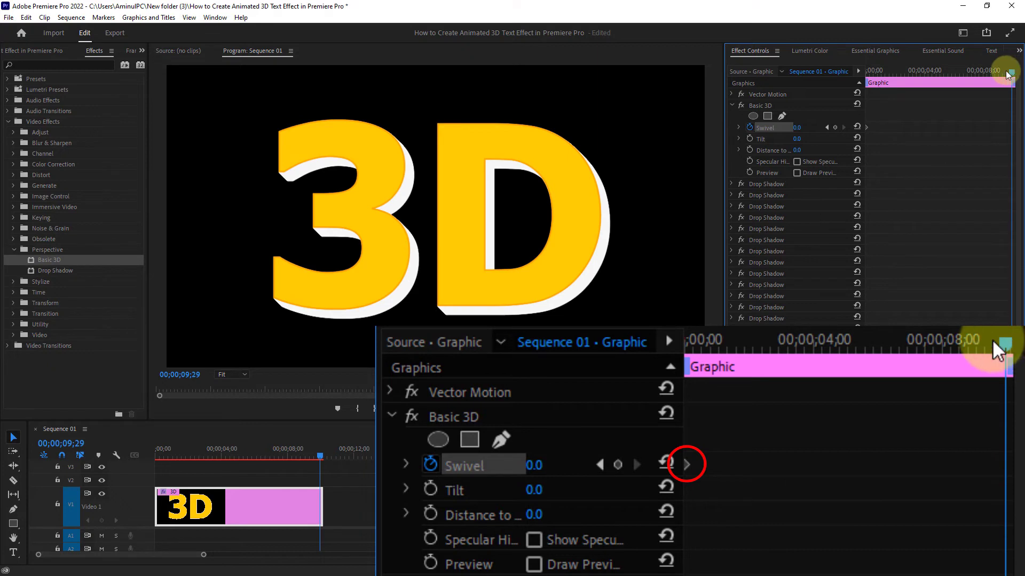
pyautogui.click(798, 127)
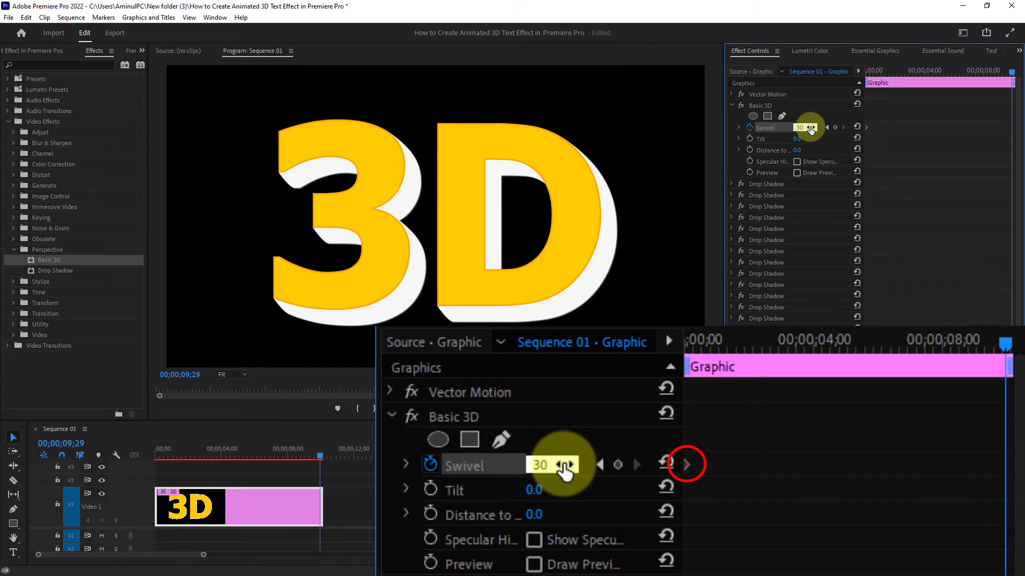
pyautogui.press('Return')
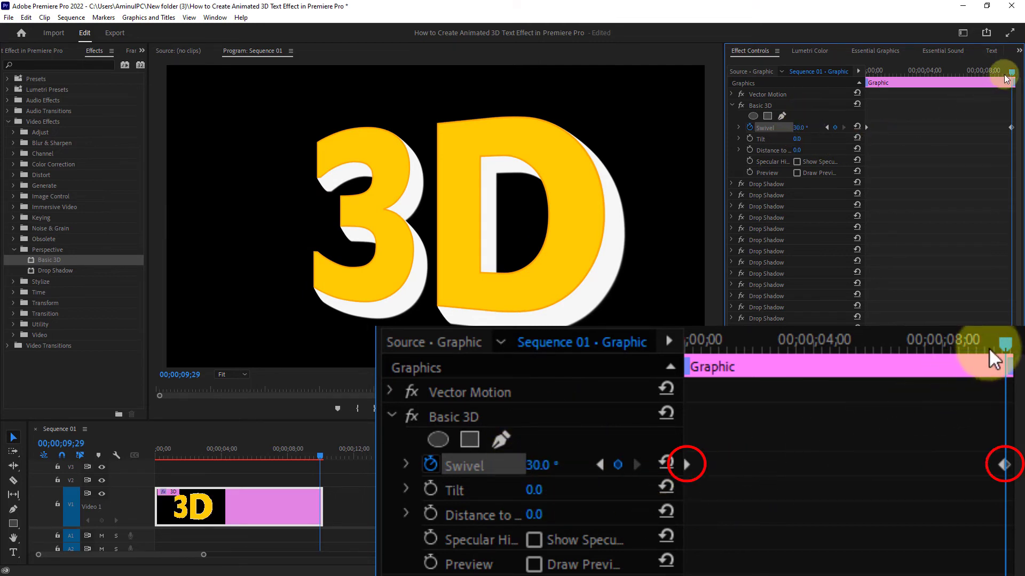
pyautogui.moveTo(1012, 74); pyautogui.dragTo(861, 81)
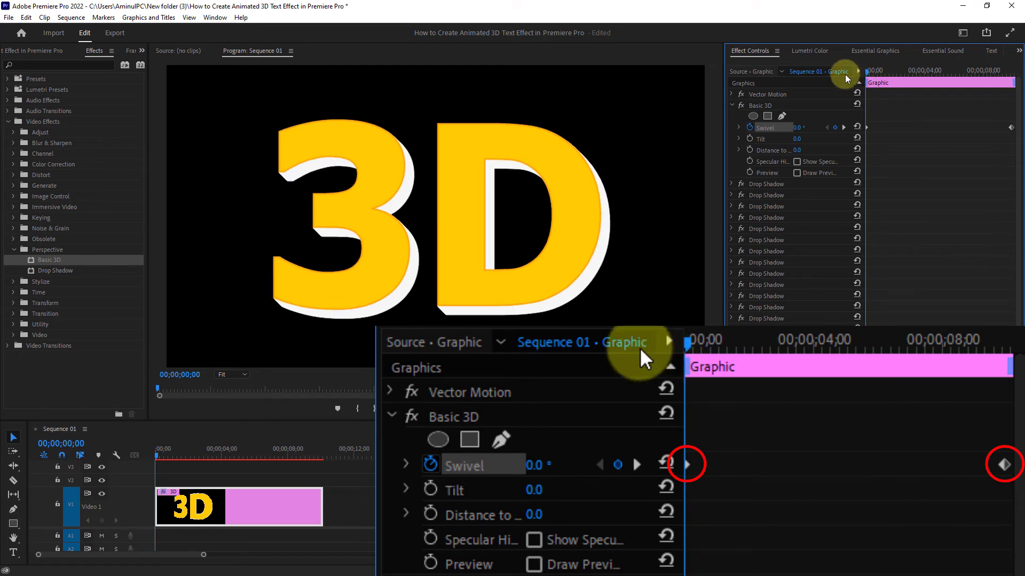
# Keyframe Tilt from 0° at the clip start to -15° at the clip end.
pyautogui.click(760, 139)
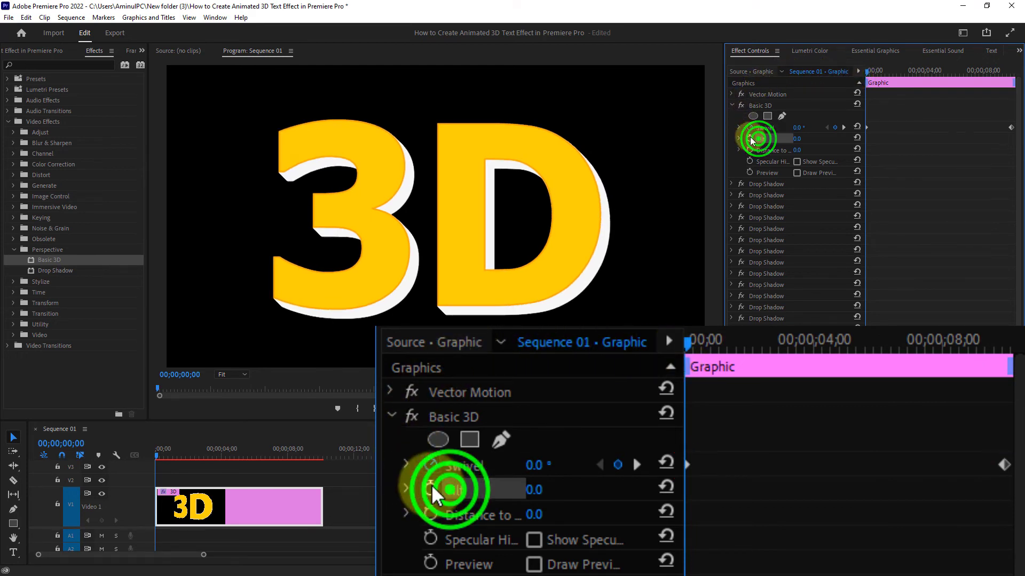
pyautogui.click(750, 140)
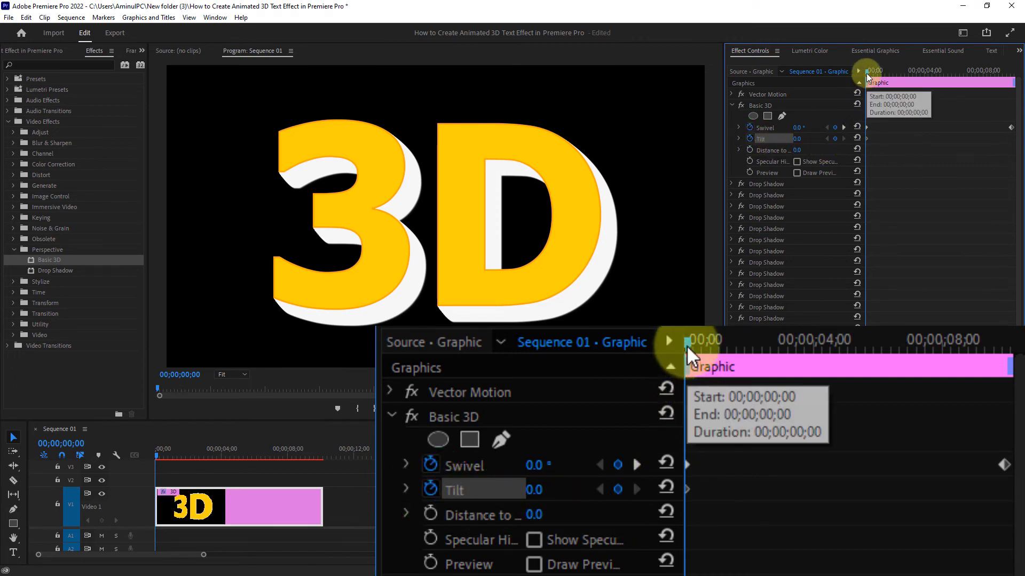
pyautogui.moveTo(866, 72); pyautogui.dragTo(1013, 79)
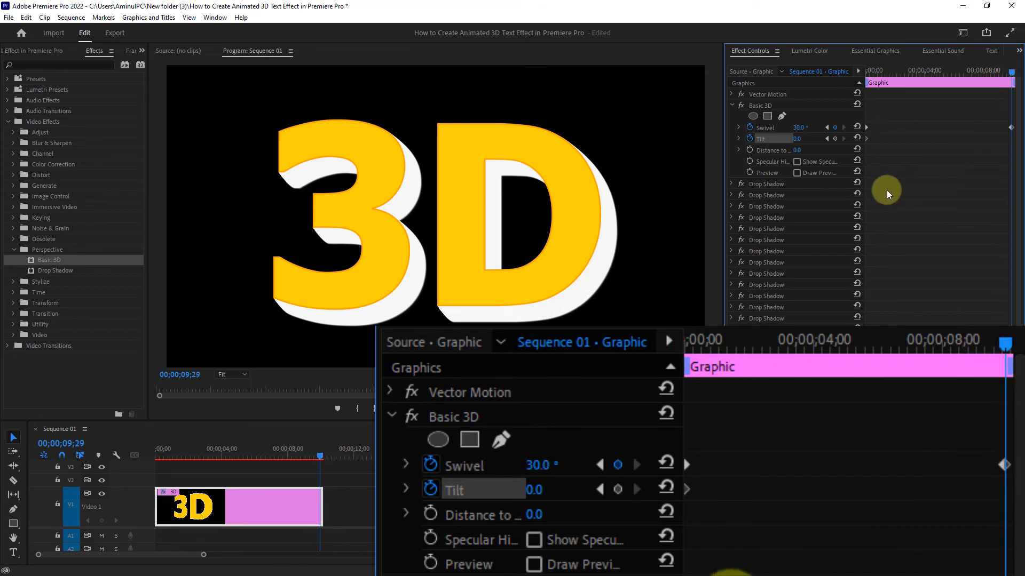
pyautogui.moveTo(797, 139); pyautogui.dragTo(799, 140)
pyautogui.click(798, 139)
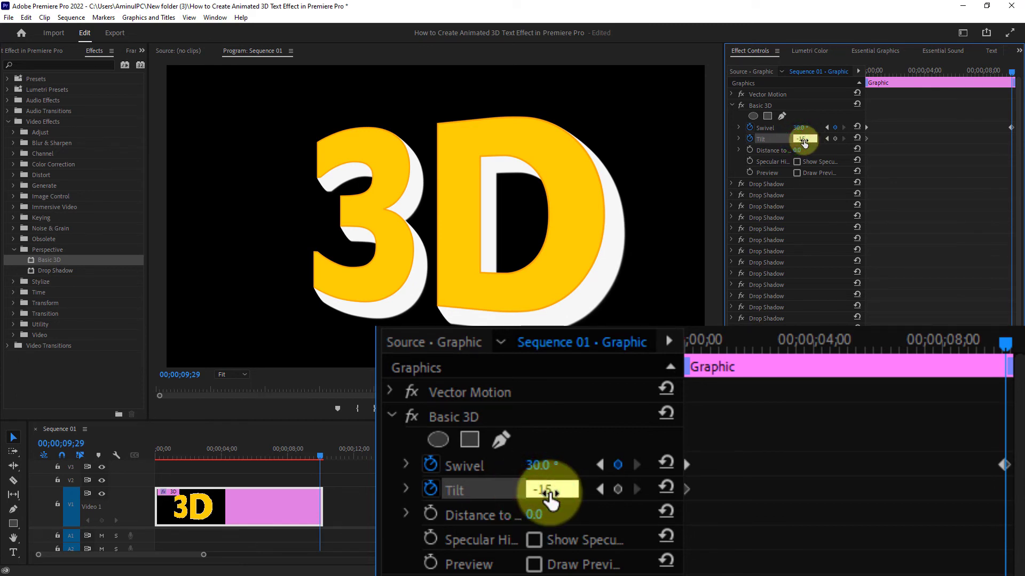
pyautogui.write('-15')
pyautogui.press('Return')
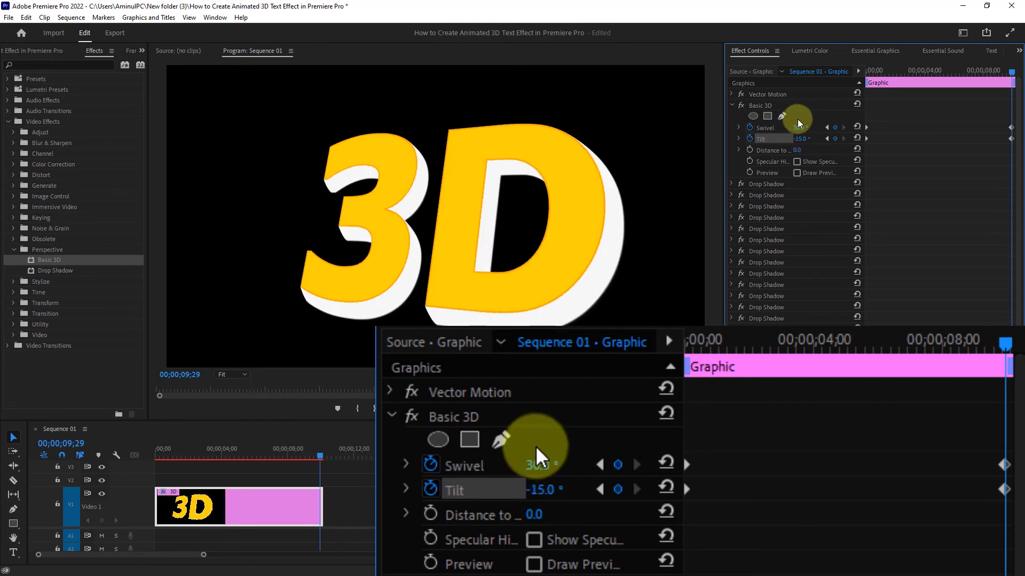
# Enable Show Specular Highlight in Basic 3D for a glossy sheen on the yellow title.
pyautogui.click(764, 162)
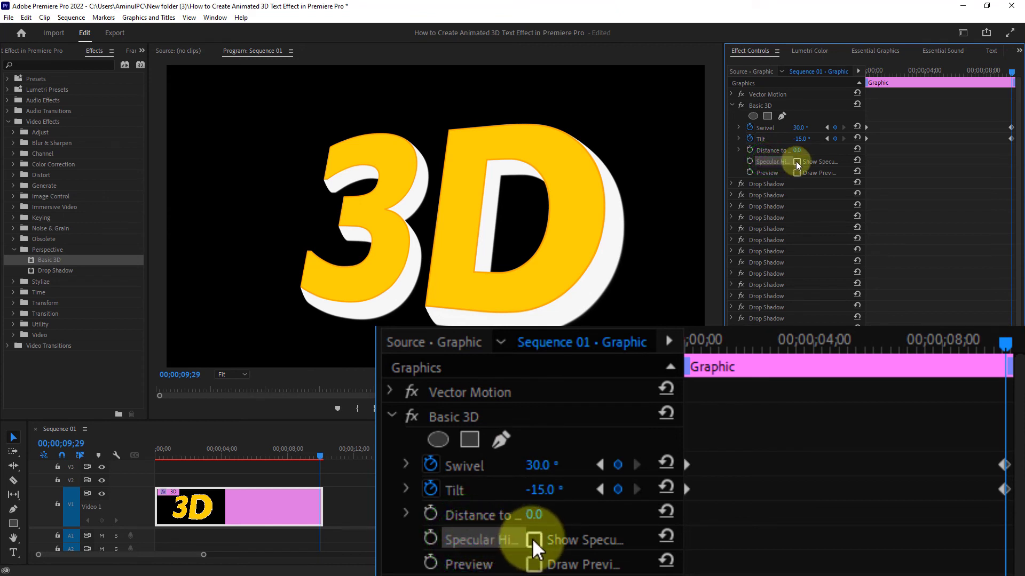
pyautogui.click(797, 162)
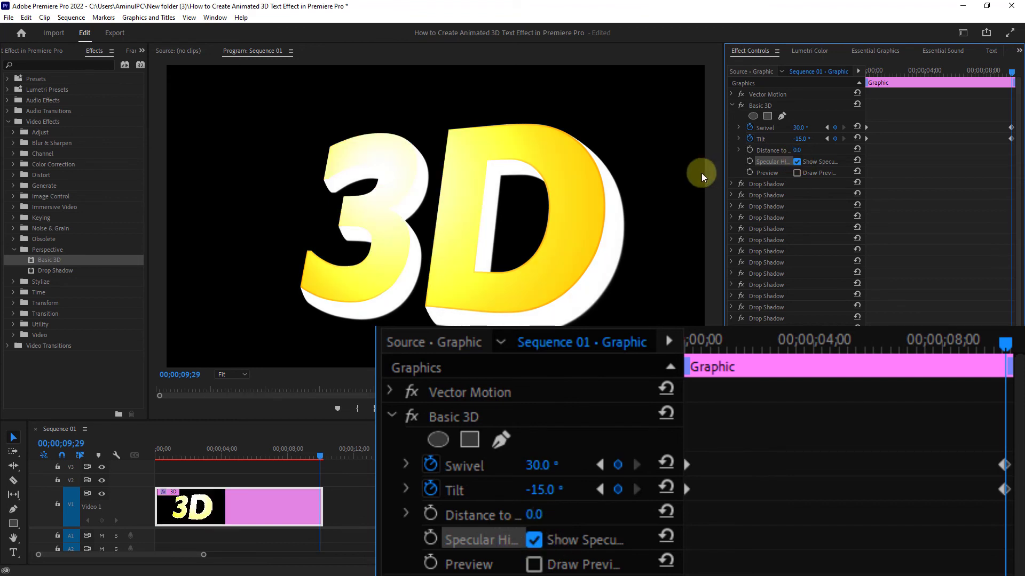
pyautogui.click(755, 139)
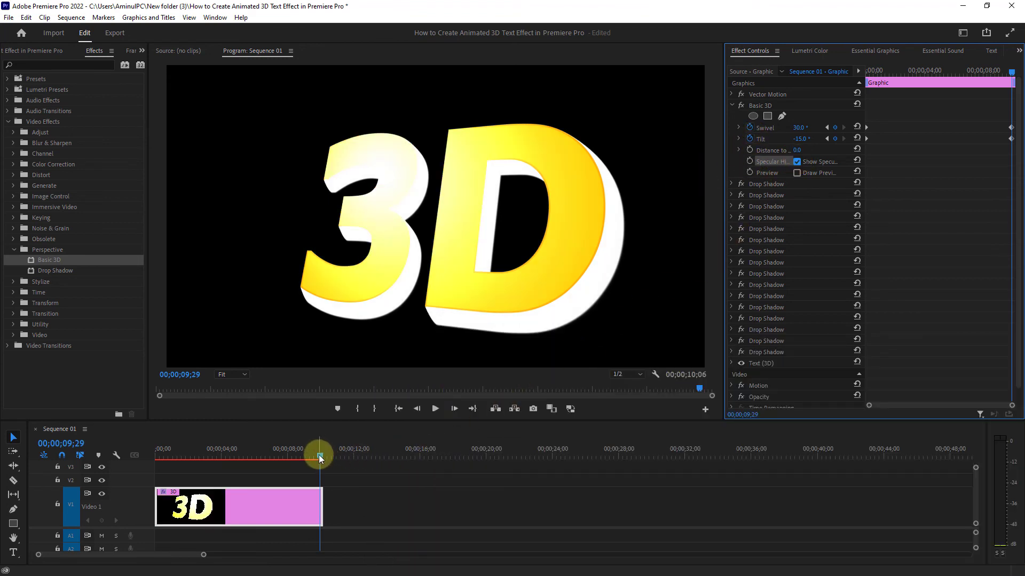
# Return the playhead to the sequence start, render the title animation, and play it back.
pyautogui.moveTo(318, 454); pyautogui.dragTo(130, 465)
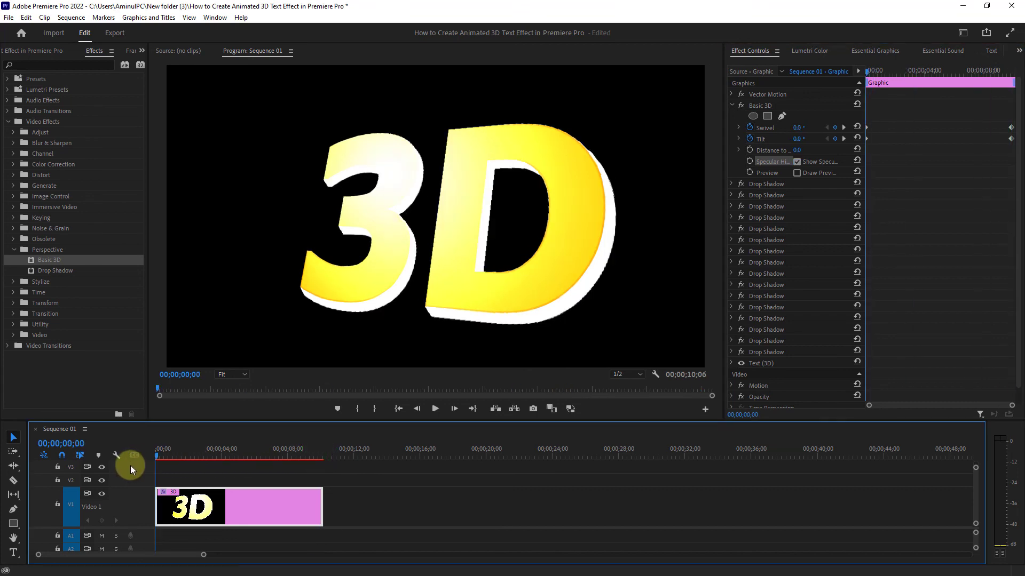
pyautogui.press('Return')
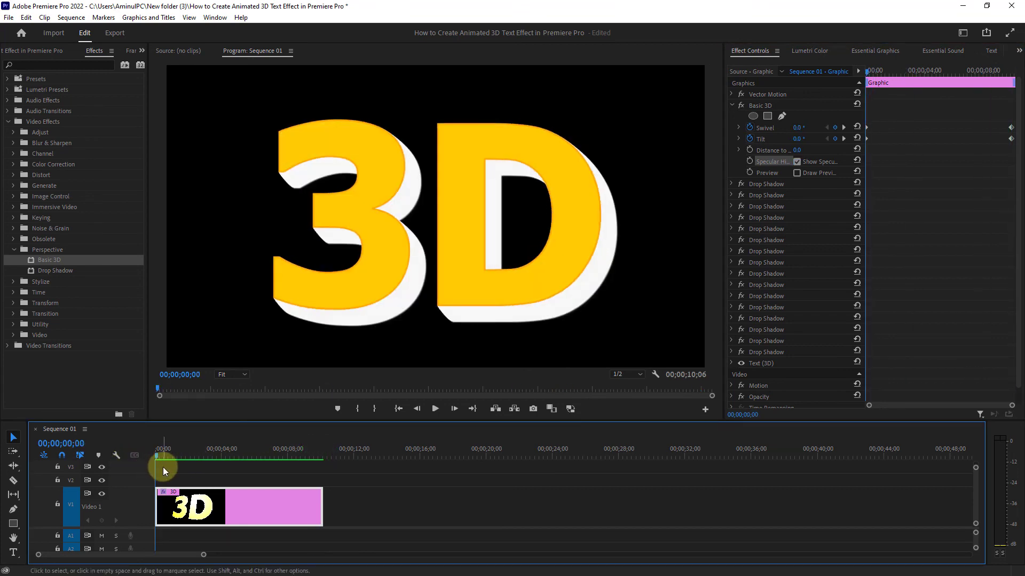
pyautogui.click(435, 408)
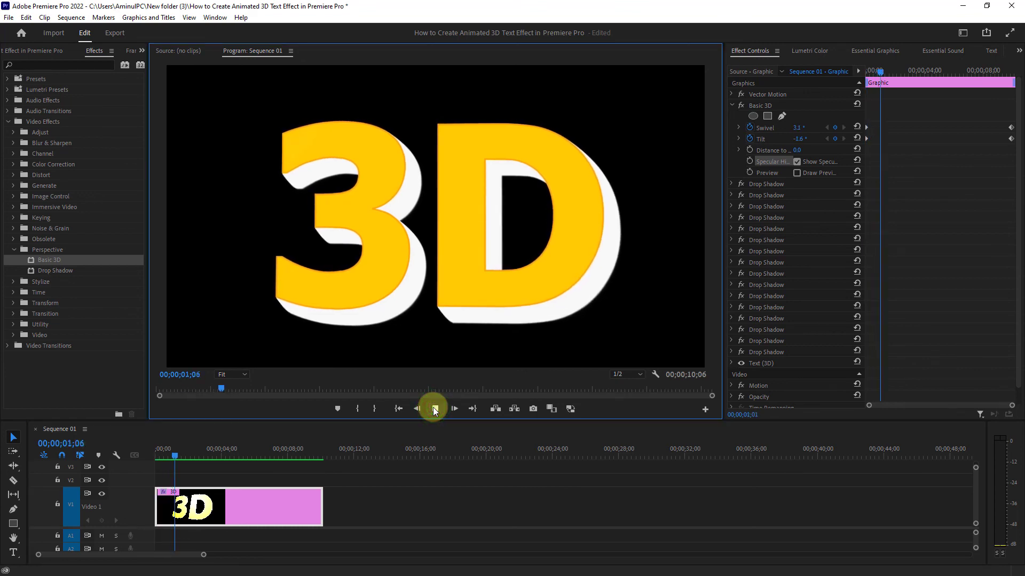